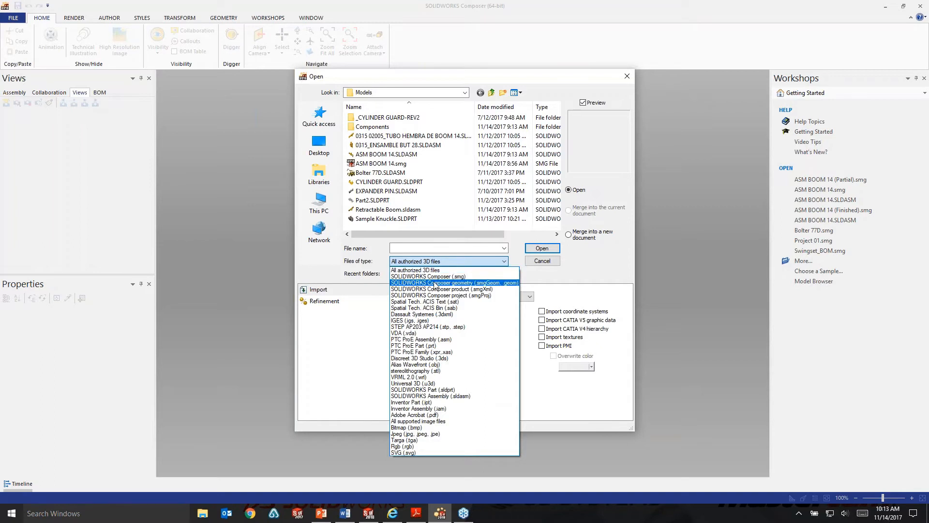
Step: Open the assembly ASM BOOM 14.SLDASM, filtering the file list to SOLIDWORKS Assembly files
{"action": "left_click", "coordinate": [441, 396]}
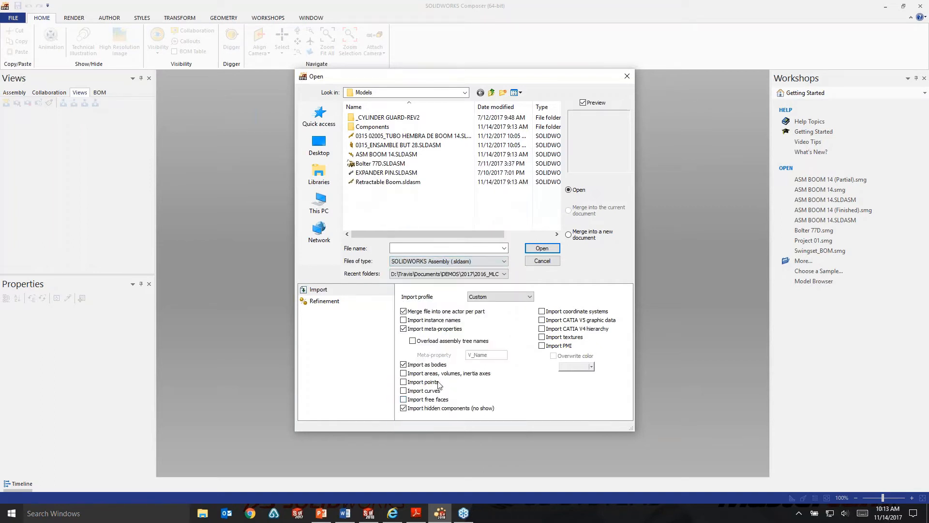
{"action": "left_click", "coordinate": [385, 154]}
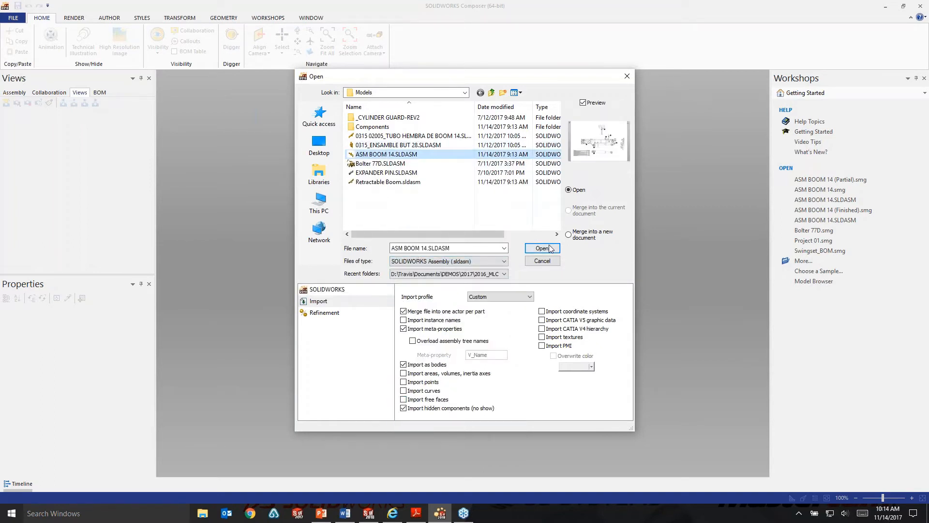
{"action": "left_click", "coordinate": [550, 247]}
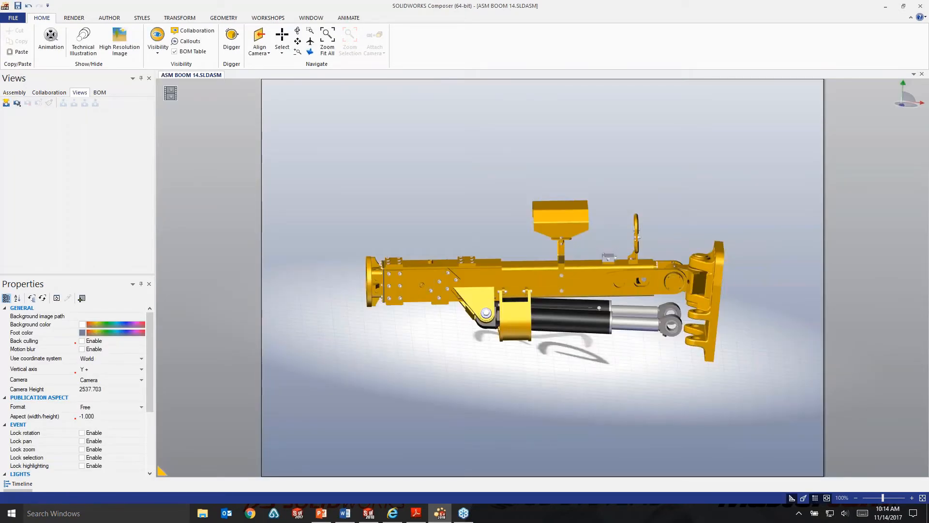
Step: Turn on ambient occlusion together with per-pixel lighting and shadows for the boom assembly
{"action": "middle_click_drag", "start_coordinate": [407, 327], "coordinate": [387, 333]}
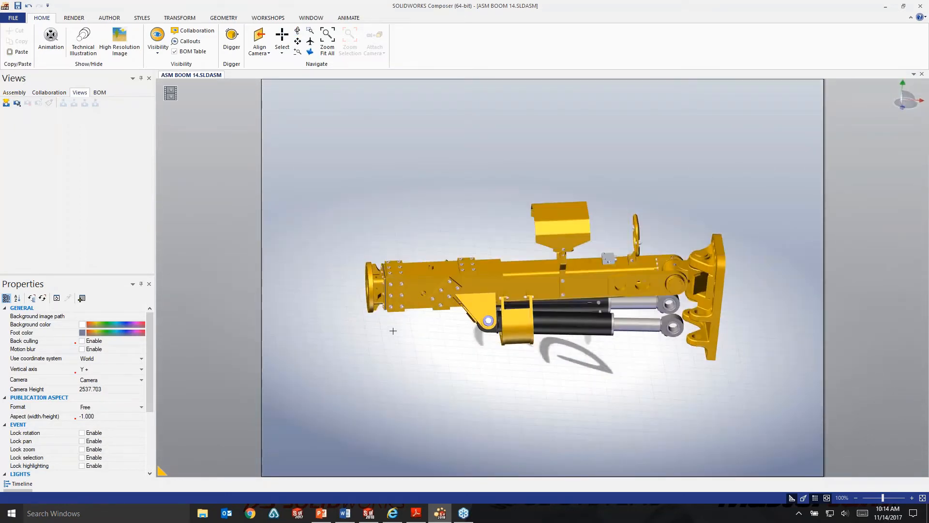
{"action": "left_click", "coordinate": [75, 18]}
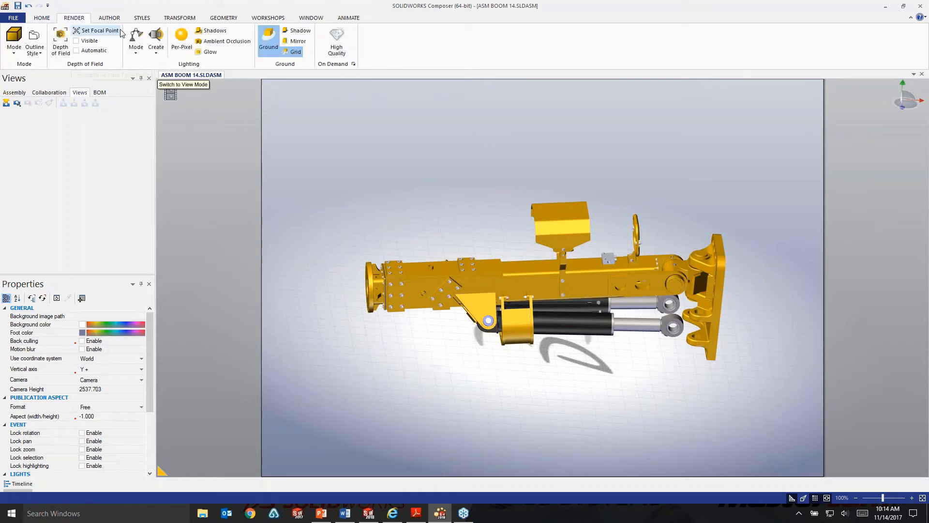
{"action": "left_click", "coordinate": [215, 41]}
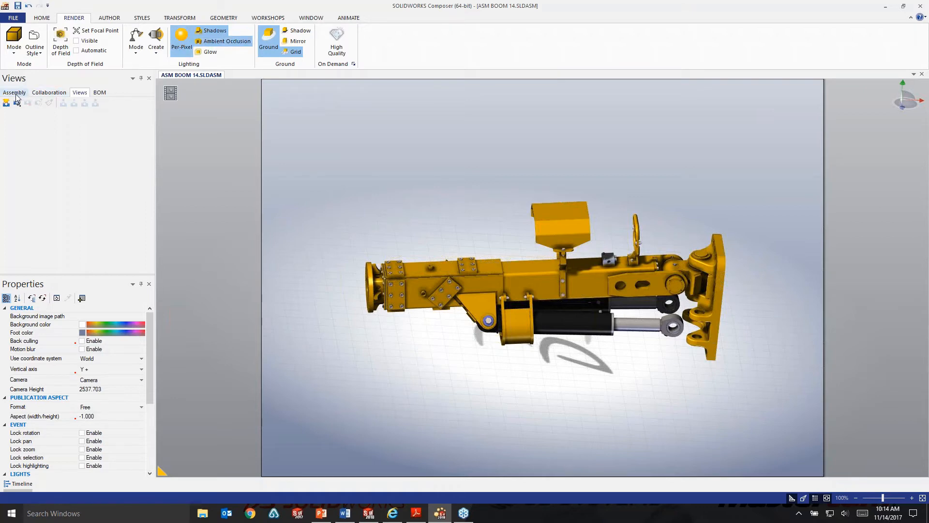
Step: Examine the assembly's component structure and the imported user properties of the last 0108 05001_TAPA Ø120x26 lid
{"action": "left_click", "coordinate": [15, 92]}
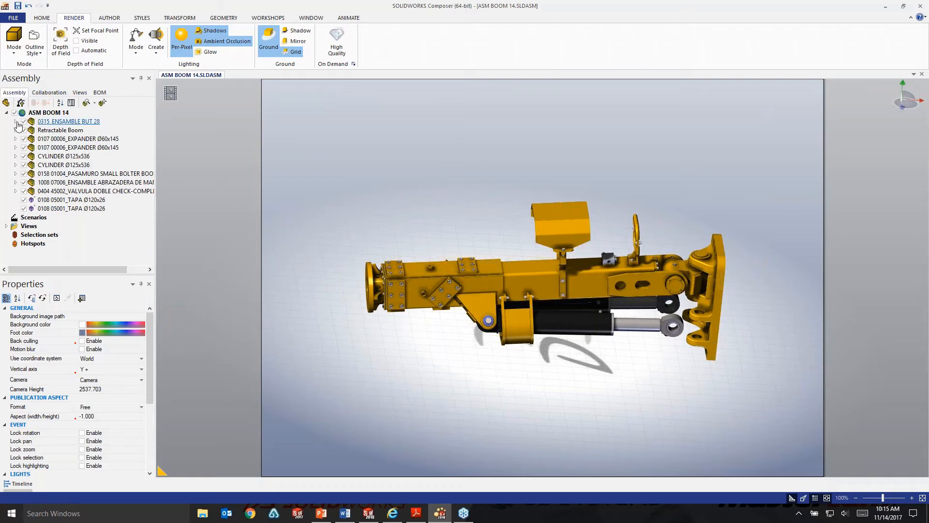
{"action": "double_click", "coordinate": [17, 140]}
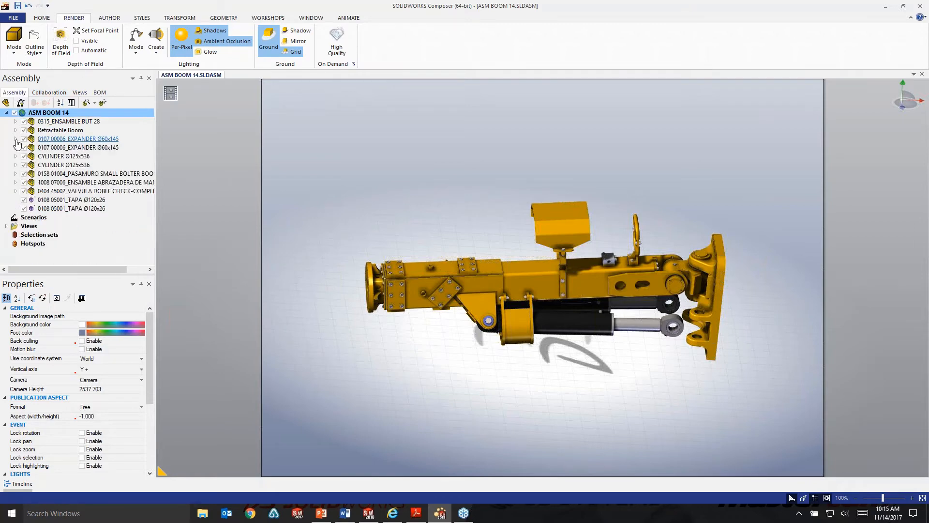
{"action": "left_click", "coordinate": [16, 157]}
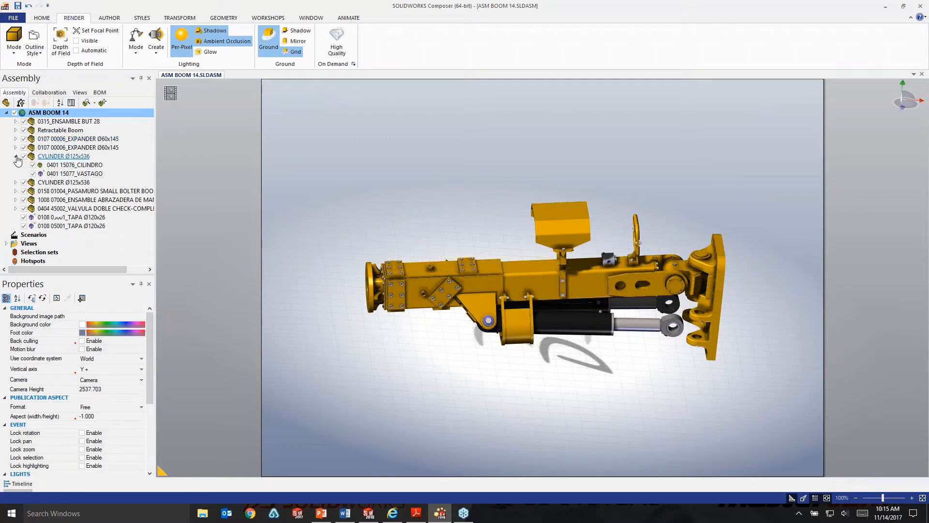
{"action": "left_click", "coordinate": [16, 156]}
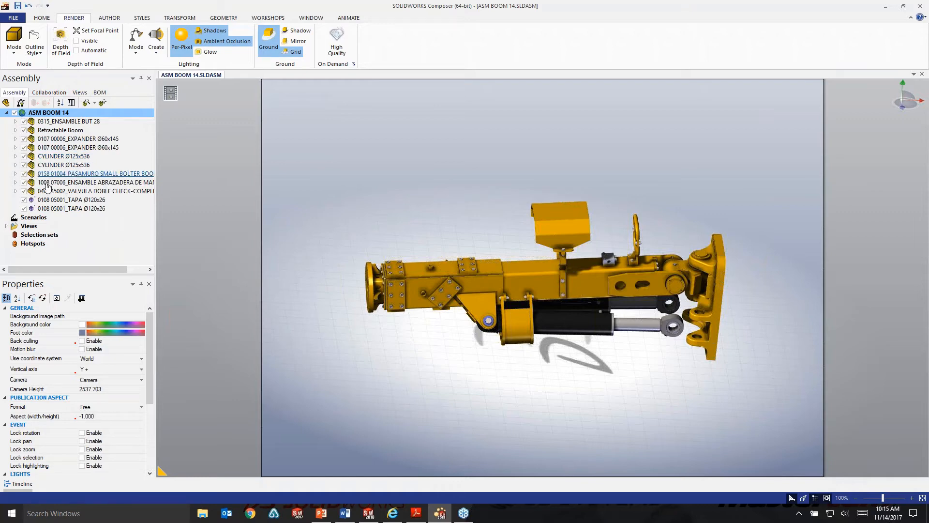
{"action": "left_click", "coordinate": [57, 209]}
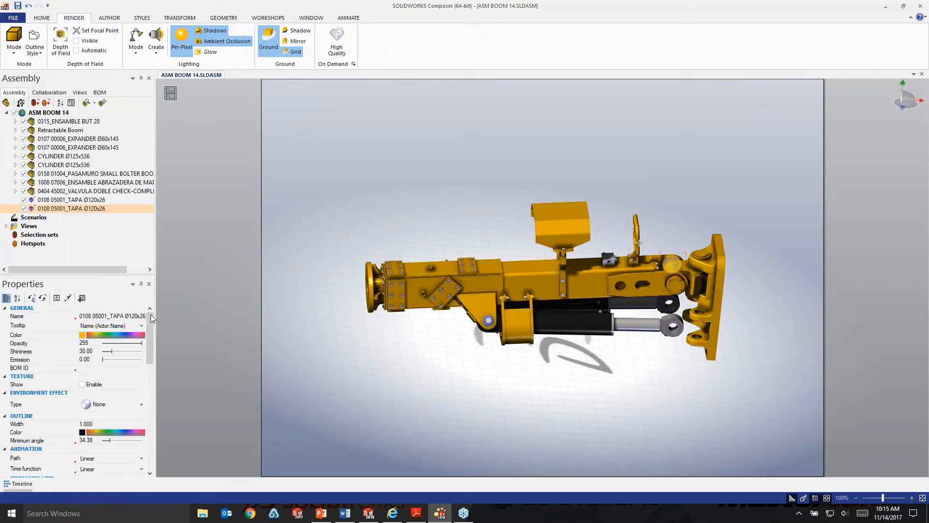
{"action": "left_click_drag", "start_coordinate": [150, 314], "coordinate": [153, 405]}
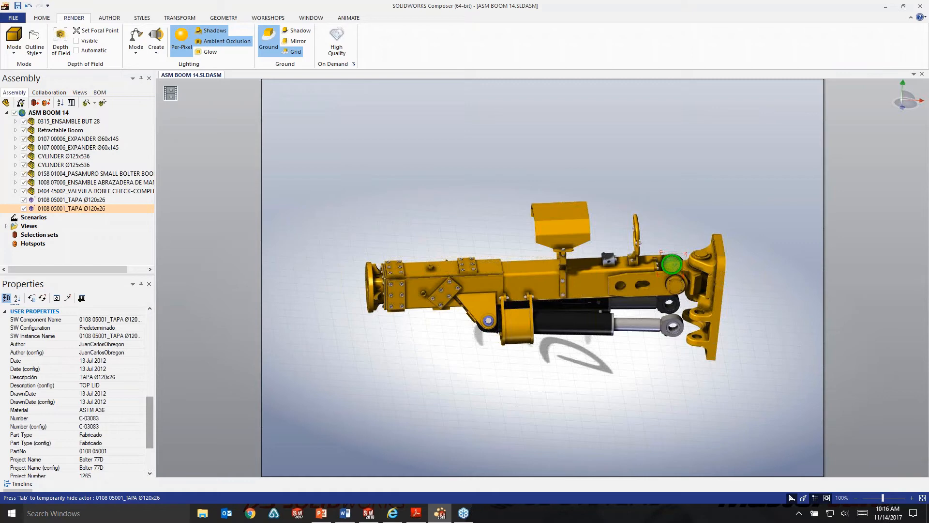
Step: Save a new view of the whole boom from an angled orientation and switch to the PowerPoint presentation
{"action": "middle_click_drag", "start_coordinate": [307, 359], "coordinate": [325, 345]}
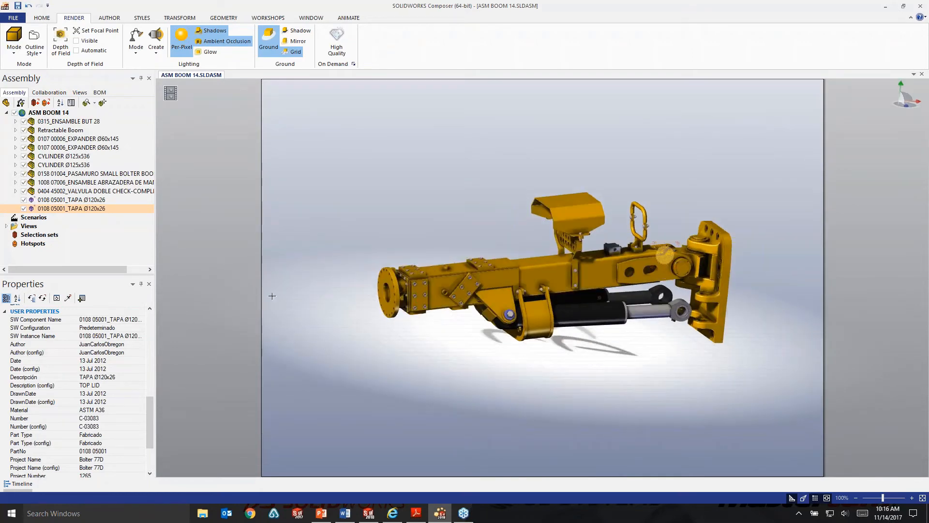
{"action": "left_click", "coordinate": [80, 93]}
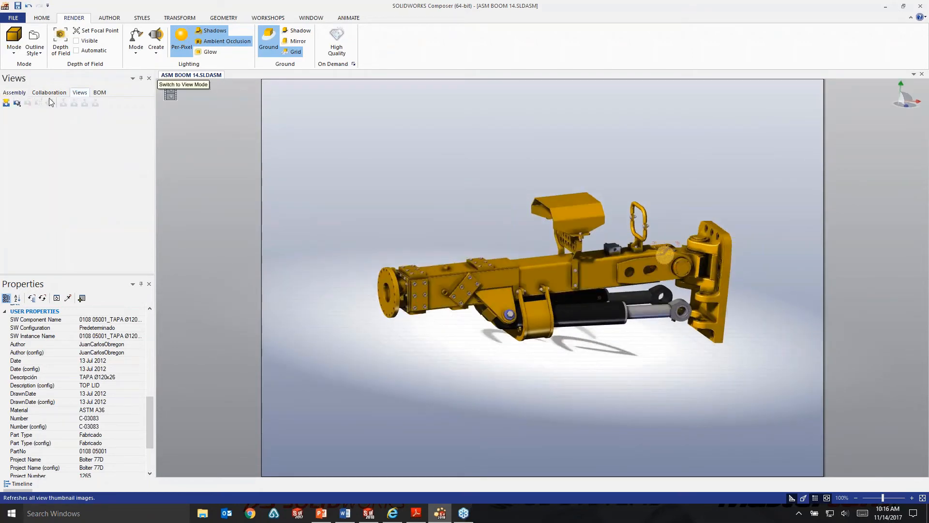
{"action": "left_click", "coordinate": [5, 102]}
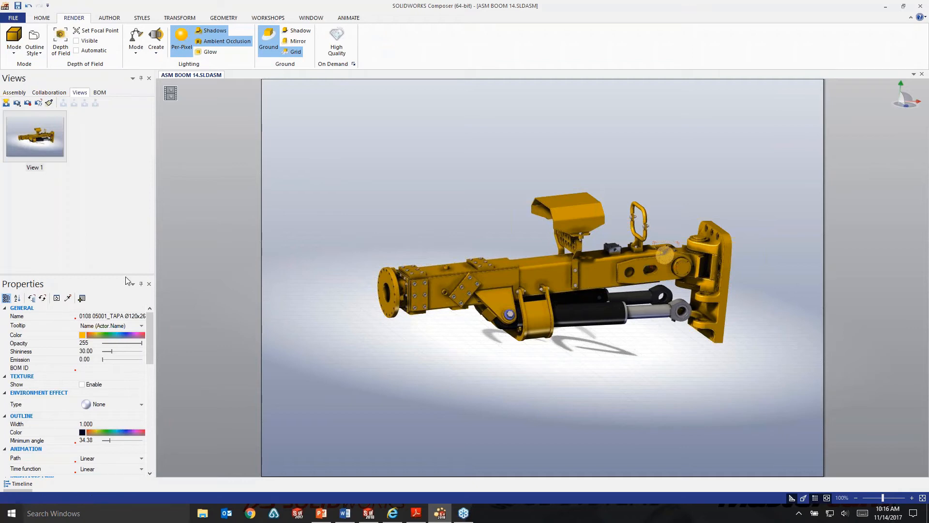
{"action": "left_click", "coordinate": [321, 514]}
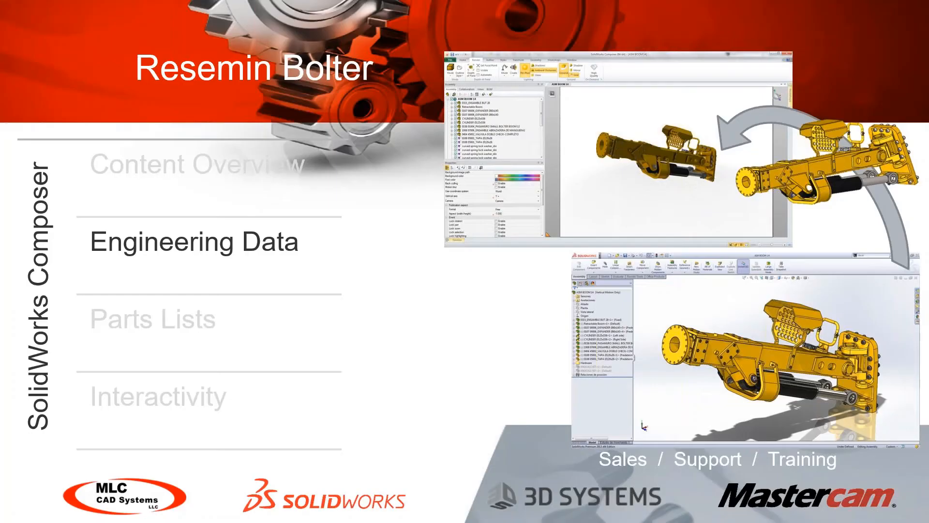
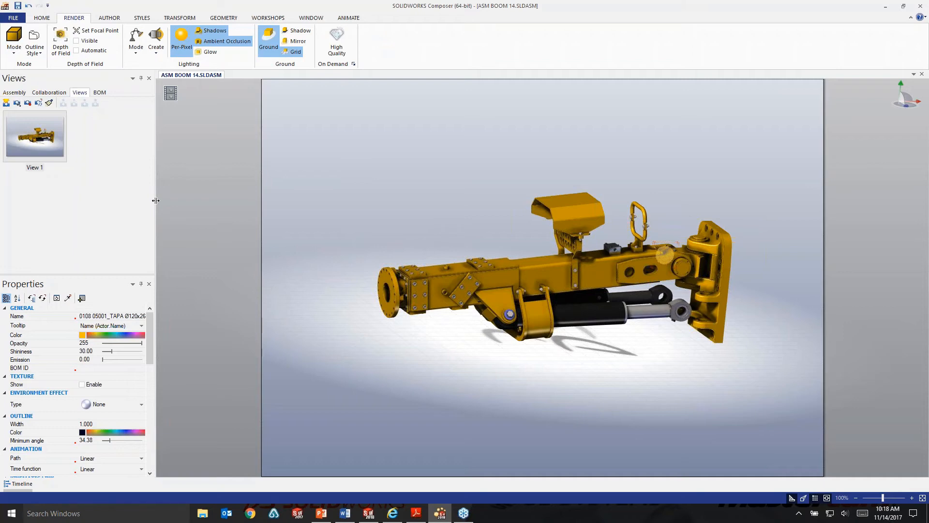
Step: Change the boom assembly's render mode to Silhouette
{"action": "left_click", "coordinate": [15, 51]}
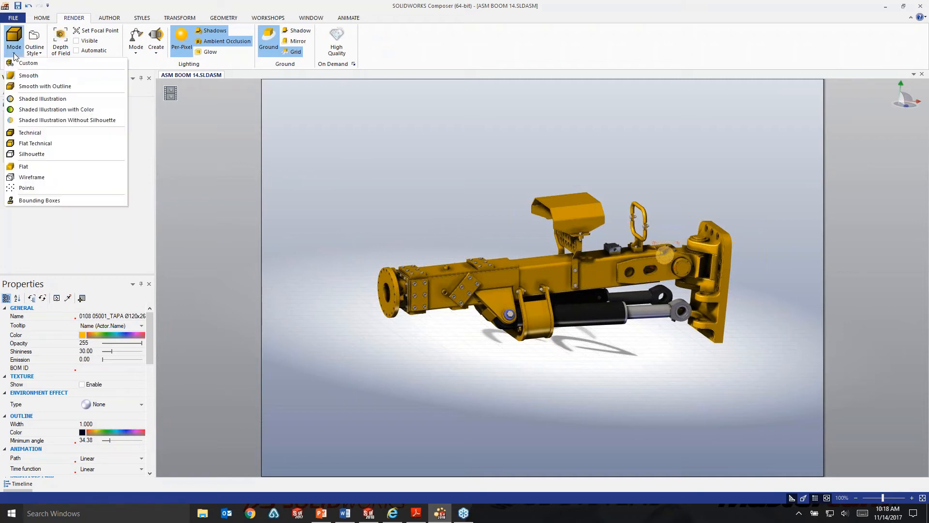
{"action": "left_click", "coordinate": [32, 154]}
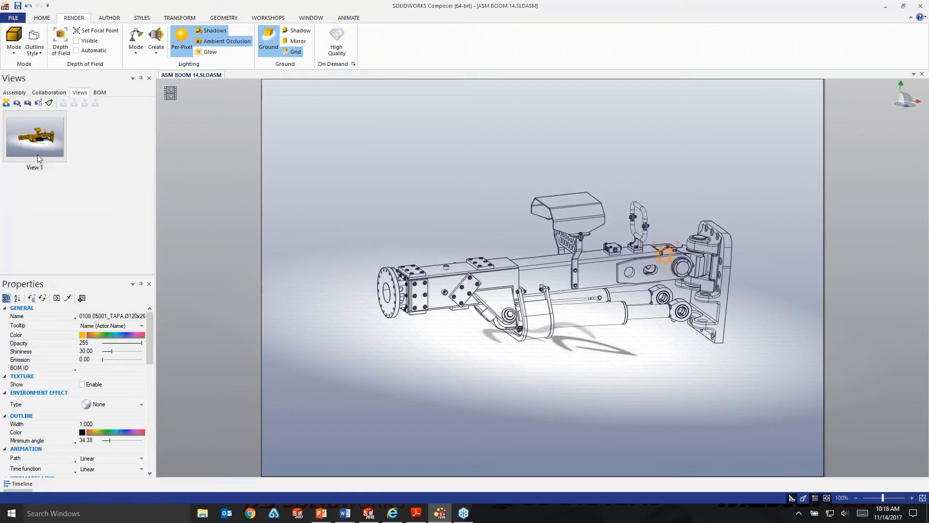
Step: Set the viewport's foot color to white and turn off the ground display
{"action": "left_click", "coordinate": [299, 187]}
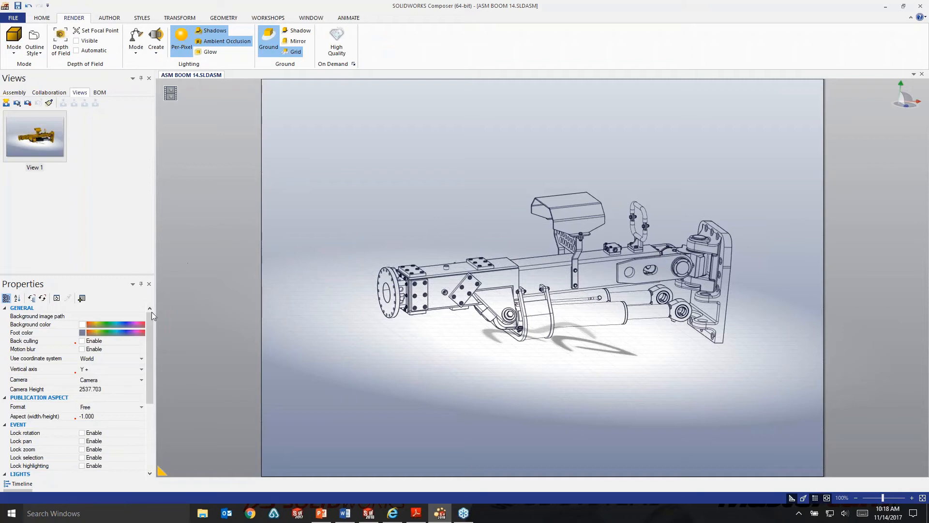
{"action": "left_click", "coordinate": [82, 332]}
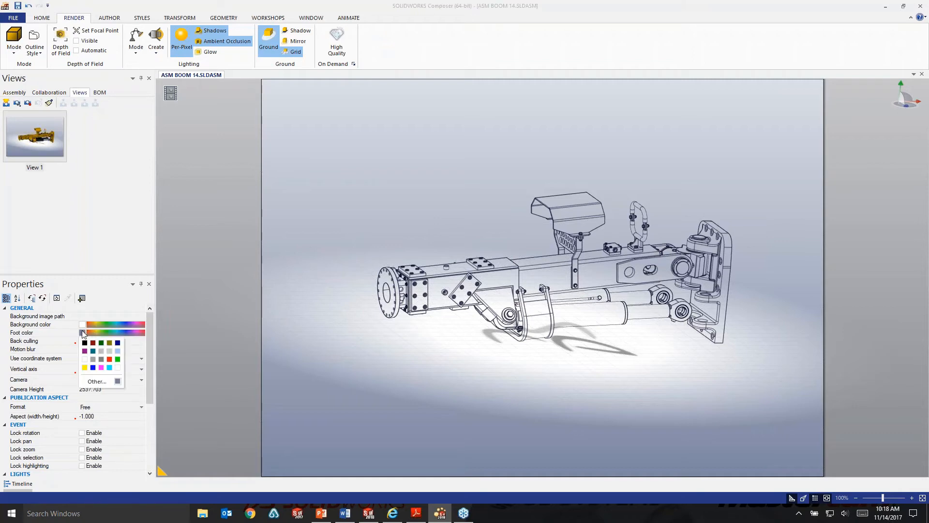
{"action": "left_click", "coordinate": [85, 359]}
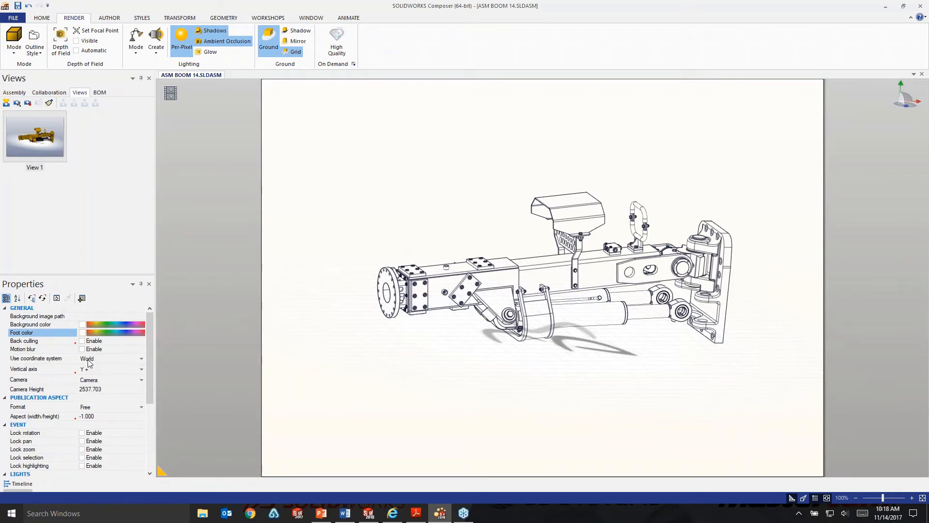
{"action": "left_click", "coordinate": [271, 40]}
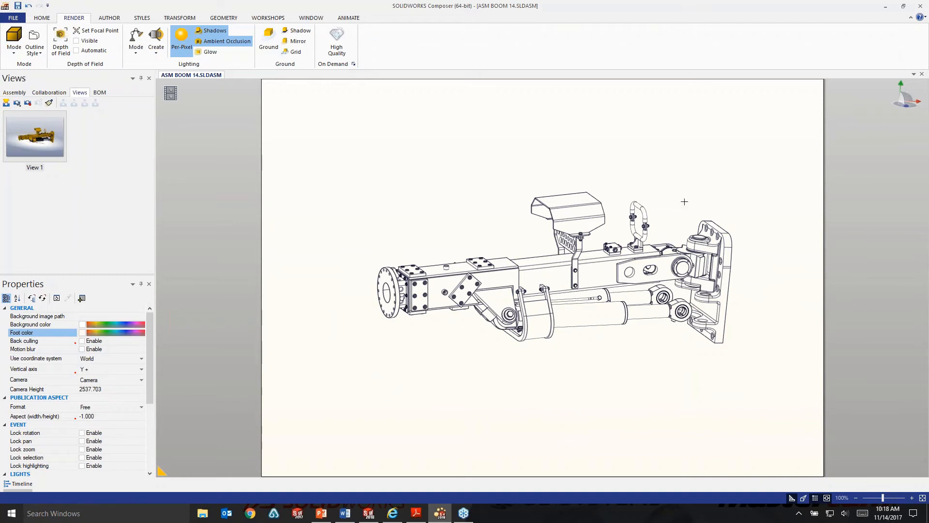
Step: Translate the main support bracket 0306 01001_SOPORTE PRINCIPAL lengthwise away from the end of the boom
{"action": "right_click", "coordinate": [726, 285]}
{"action": "left_click", "coordinate": [738, 259]}
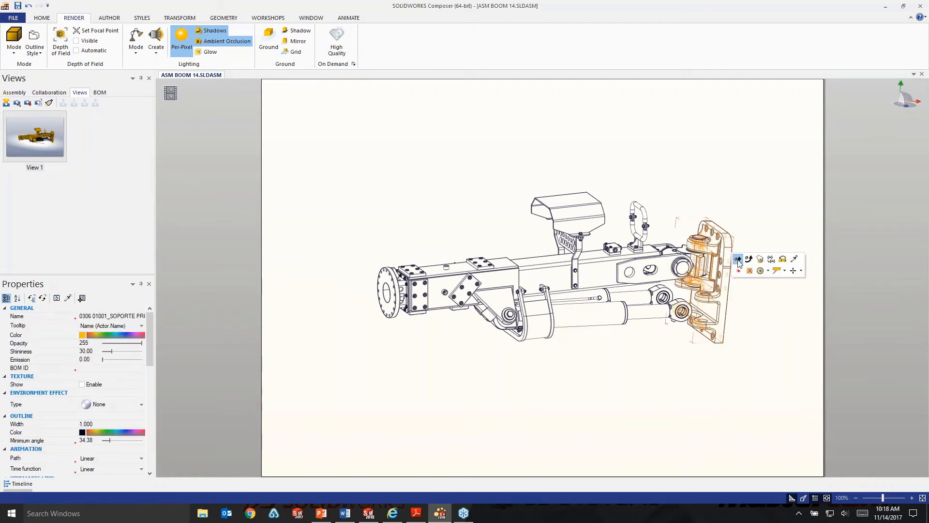
{"action": "left_click_drag", "start_coordinate": [654, 282], "coordinate": [712, 287]}
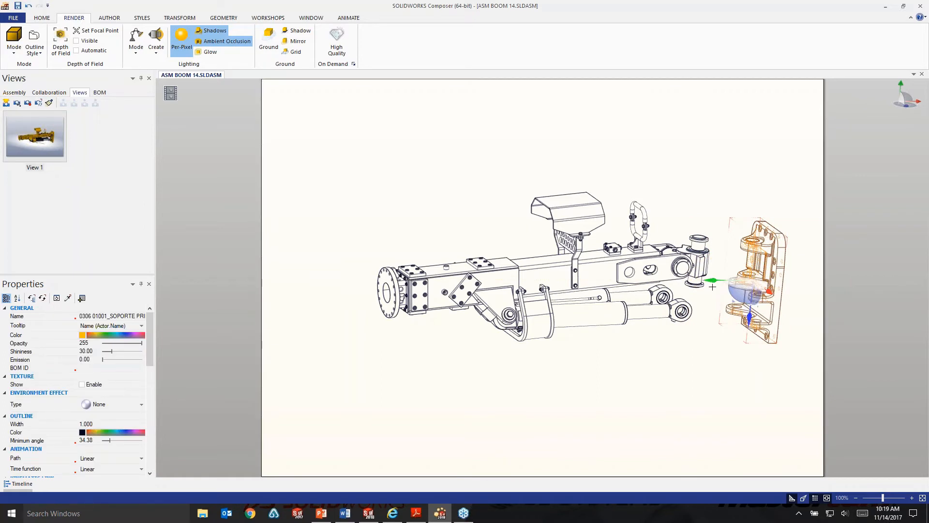
Step: Select the first CYLINDER Ø125x536 subassembly and translate it straight down until it sits clear below the boom
{"action": "left_click", "coordinate": [14, 92]}
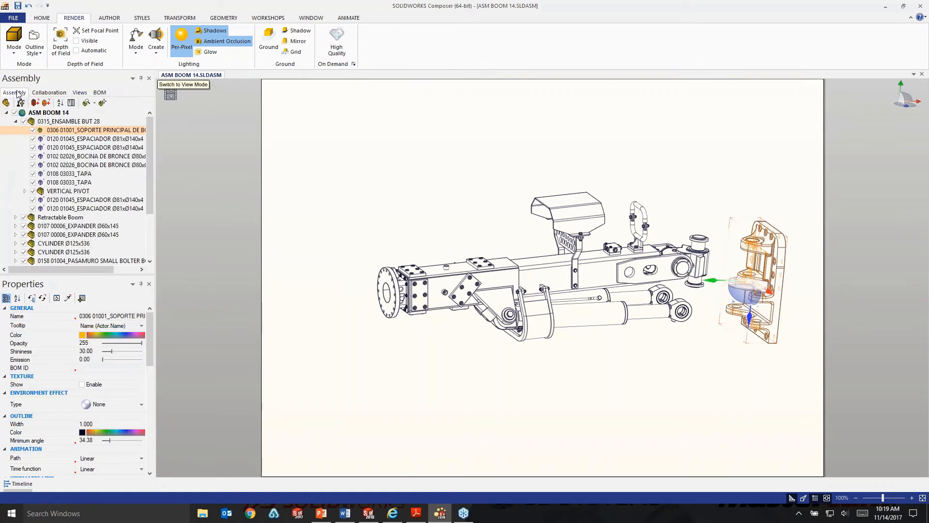
{"action": "left_click", "coordinate": [15, 122]}
{"action": "left_click", "coordinate": [57, 157]}
{"action": "left_click", "coordinate": [57, 157]}
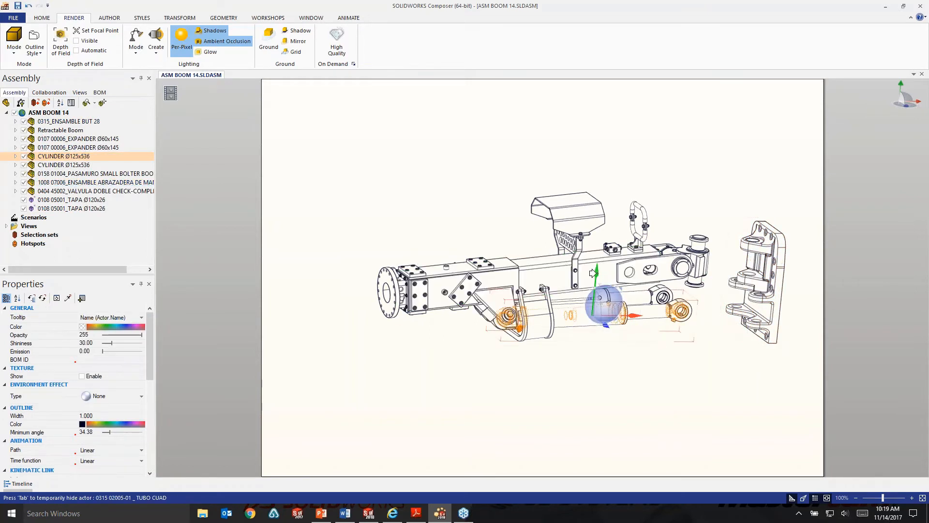
{"action": "left_click_drag", "start_coordinate": [593, 273], "coordinate": [586, 361]}
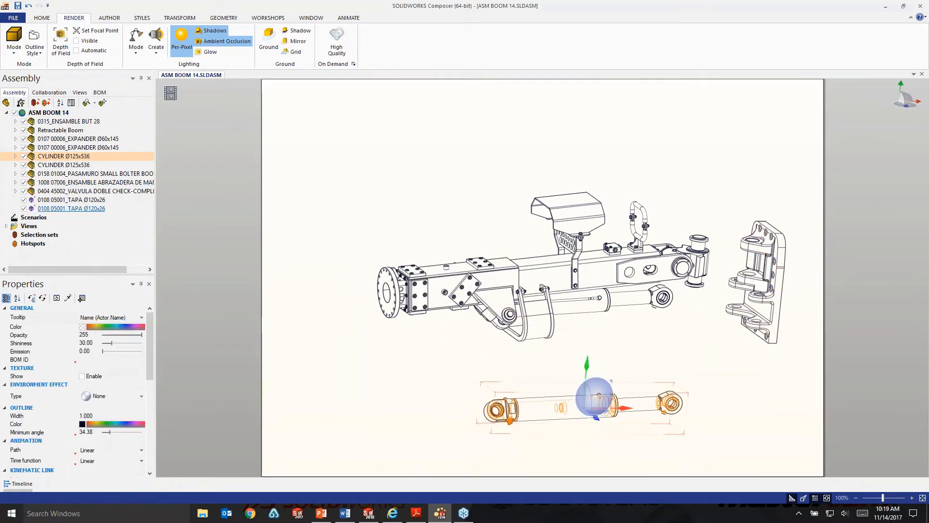
Step: Select the 0158 01004_PASAMURO SMALL BOLTER subassembly and translate it vertically upward until it sits clear above the boom
{"action": "left_click", "coordinate": [102, 174]}
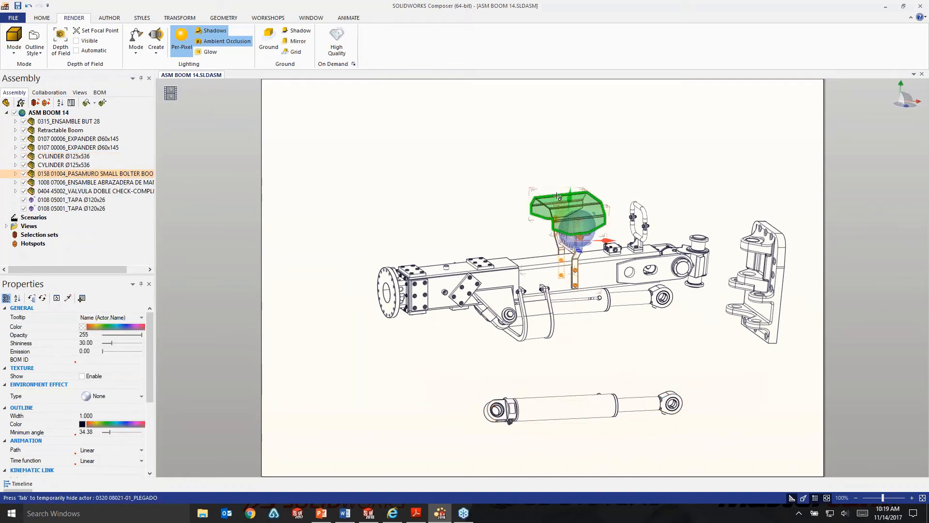
{"action": "left_click", "coordinate": [565, 180]}
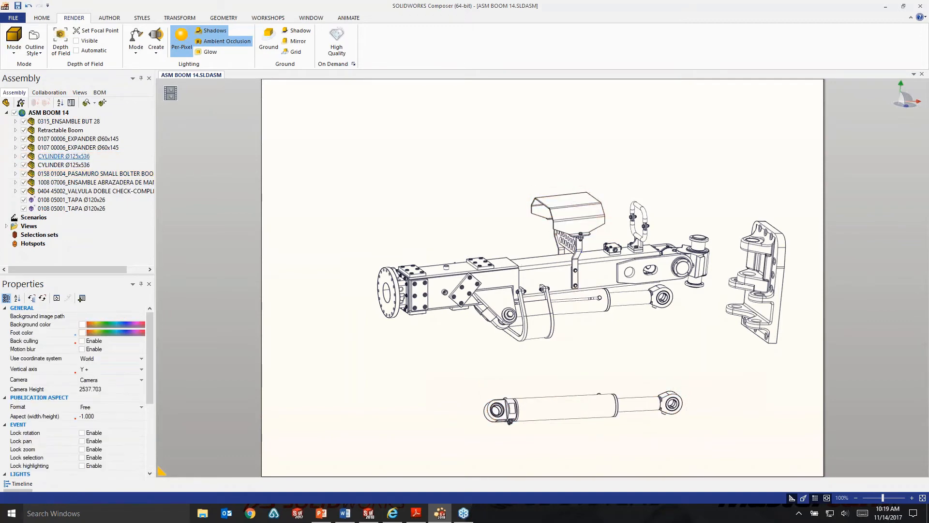
{"action": "left_click", "coordinate": [52, 175]}
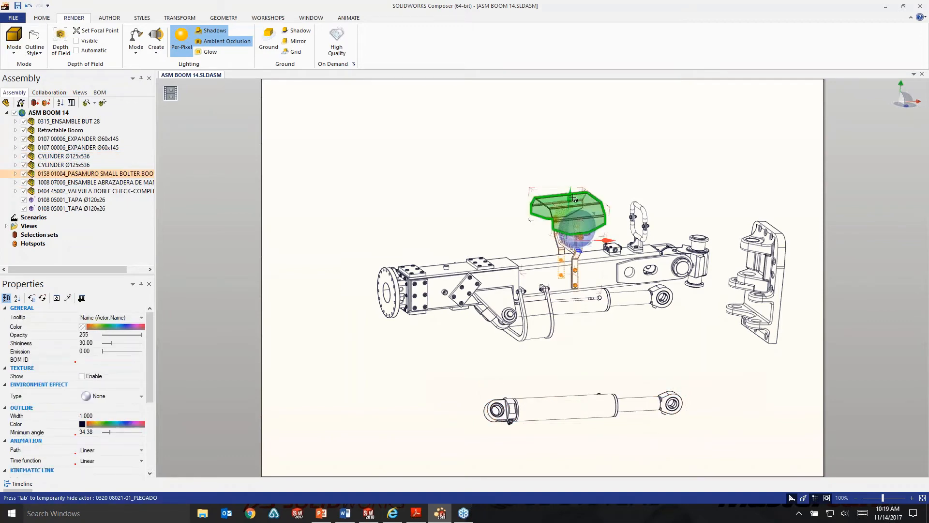
{"action": "left_click_drag", "start_coordinate": [568, 195], "coordinate": [564, 132]}
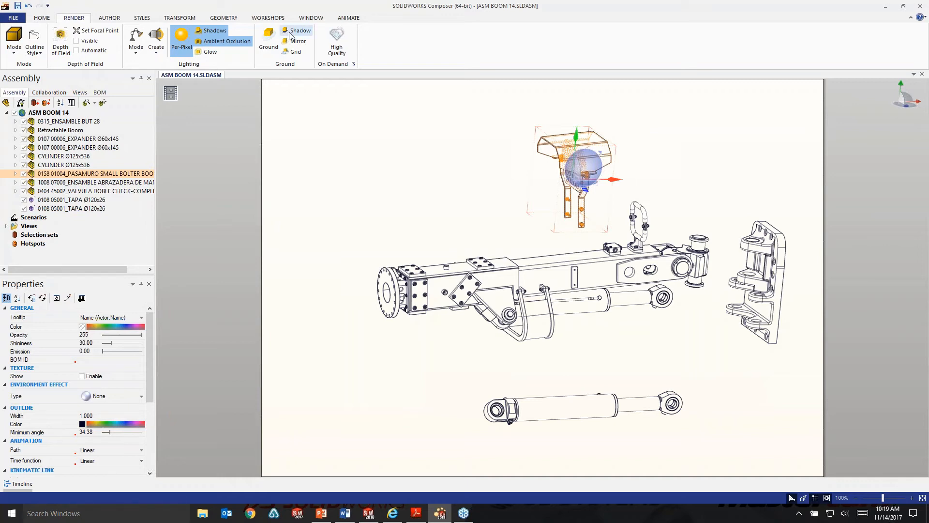
Step: Open the BOM workshop and bring back the assembly's component tree
{"action": "left_click", "coordinate": [269, 18]}
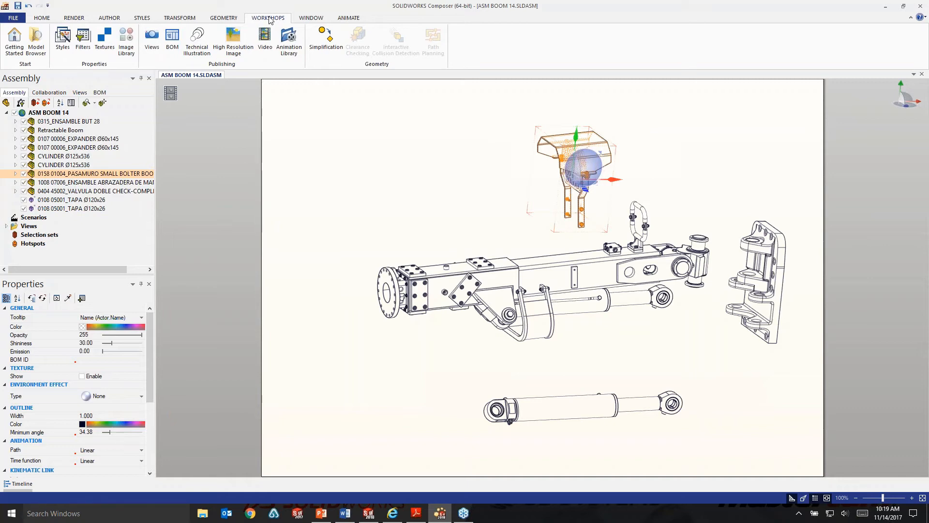
{"action": "left_click", "coordinate": [173, 40]}
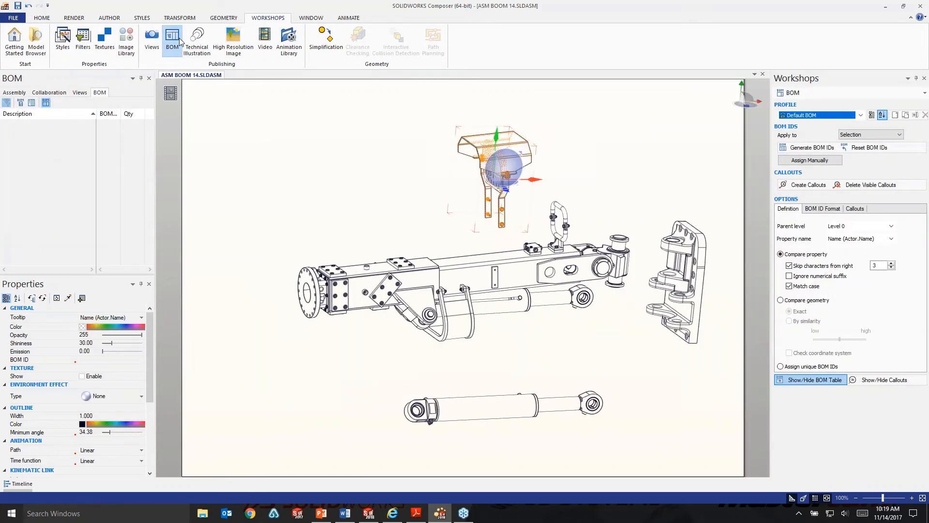
{"action": "left_click", "coordinate": [14, 92]}
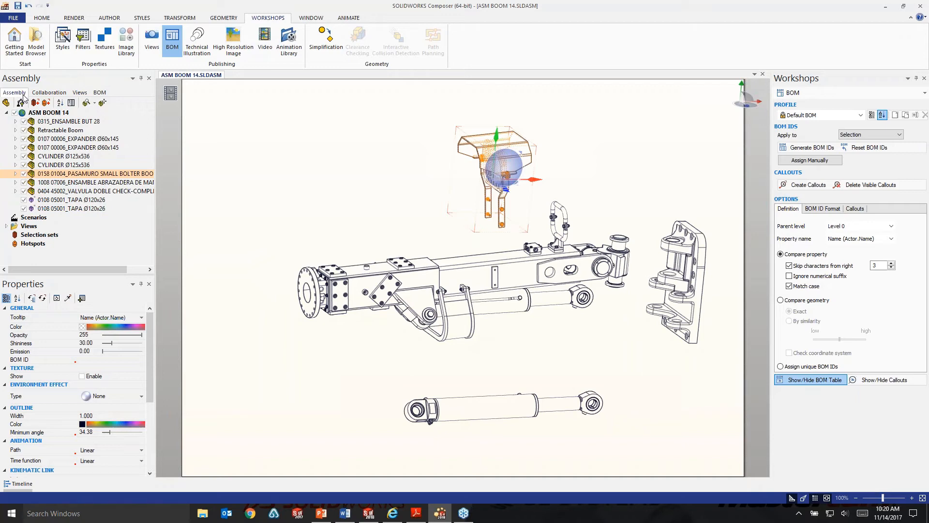
Step: Select all top-level components of ASM BOOM 14 and generate BOM IDs for the selection
{"action": "left_click", "coordinate": [66, 208]}
{"action": "left_click", "coordinate": [63, 200], "text": "ctrl"}
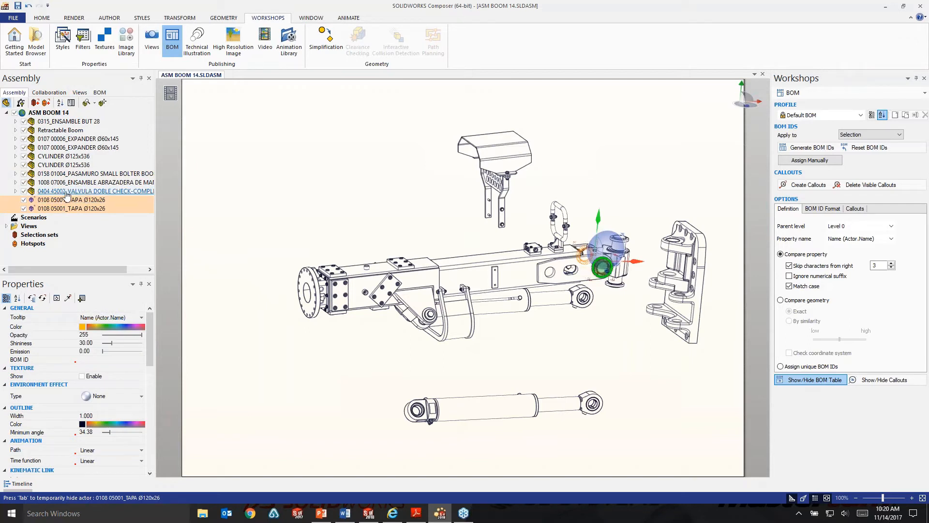
{"action": "left_click", "coordinate": [65, 192], "text": "ctrl"}
{"action": "left_click", "coordinate": [63, 183], "text": "ctrl"}
{"action": "left_click", "coordinate": [62, 175], "text": "ctrl"}
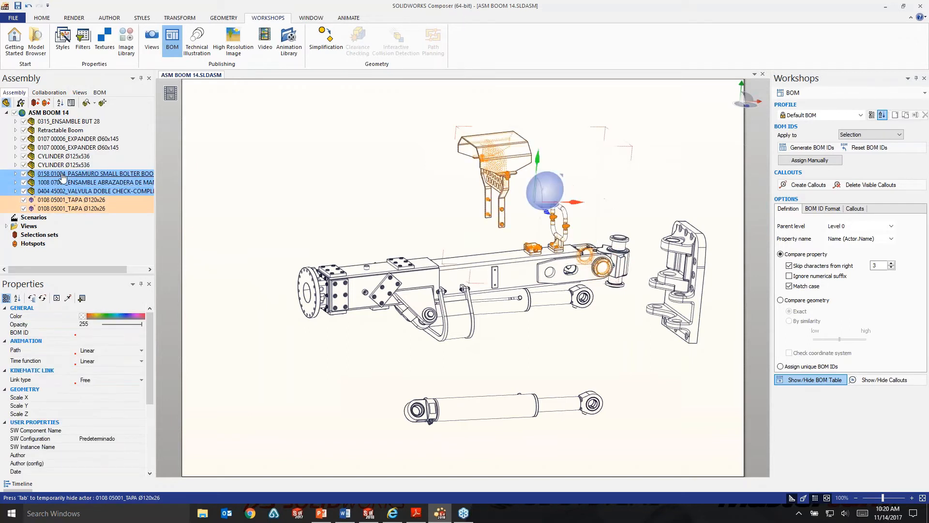
{"action": "left_click", "coordinate": [60, 168], "text": "ctrl"}
{"action": "left_click", "coordinate": [61, 156], "text": "ctrl"}
{"action": "left_click", "coordinate": [61, 147], "text": "ctrl"}
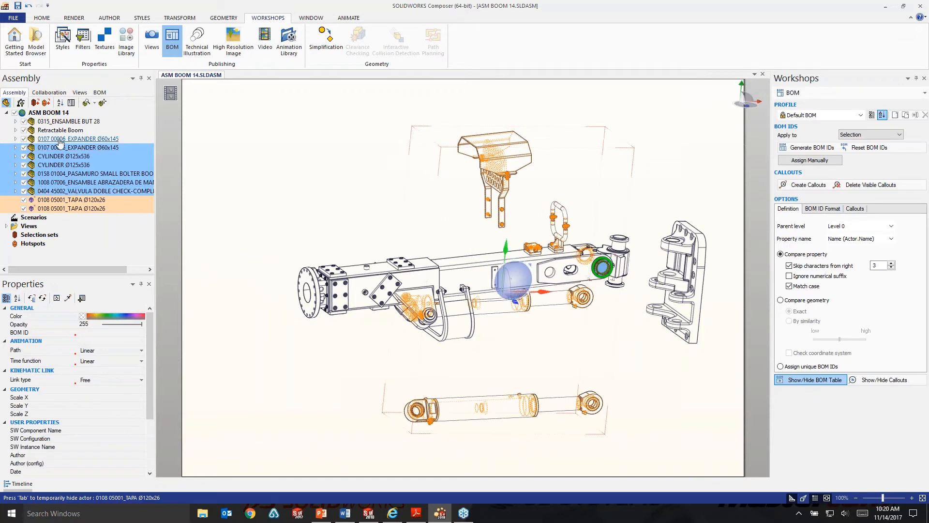
{"action": "left_click", "coordinate": [61, 139], "text": "ctrl"}
{"action": "left_click", "coordinate": [60, 131], "text": "ctrl"}
{"action": "left_click", "coordinate": [60, 122], "text": "ctrl"}
{"action": "key", "text": "alt"}
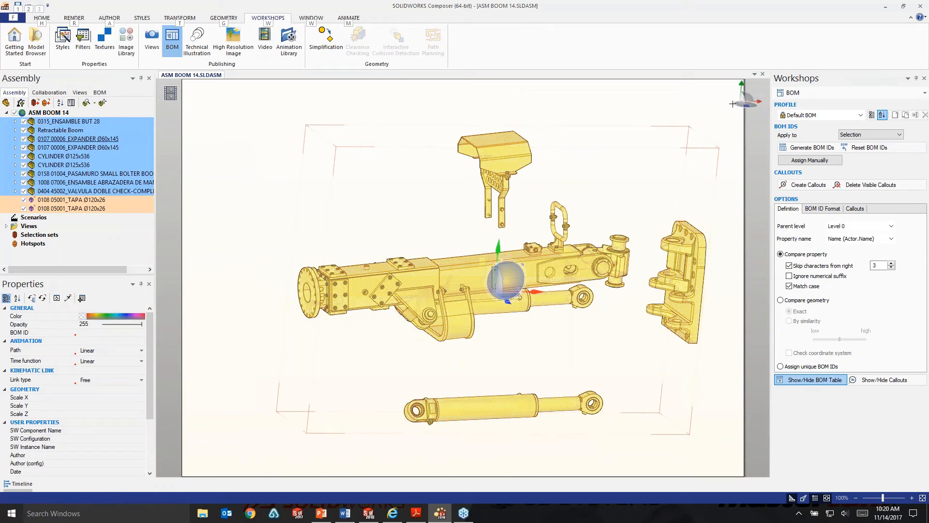
{"action": "left_click", "coordinate": [796, 148]}
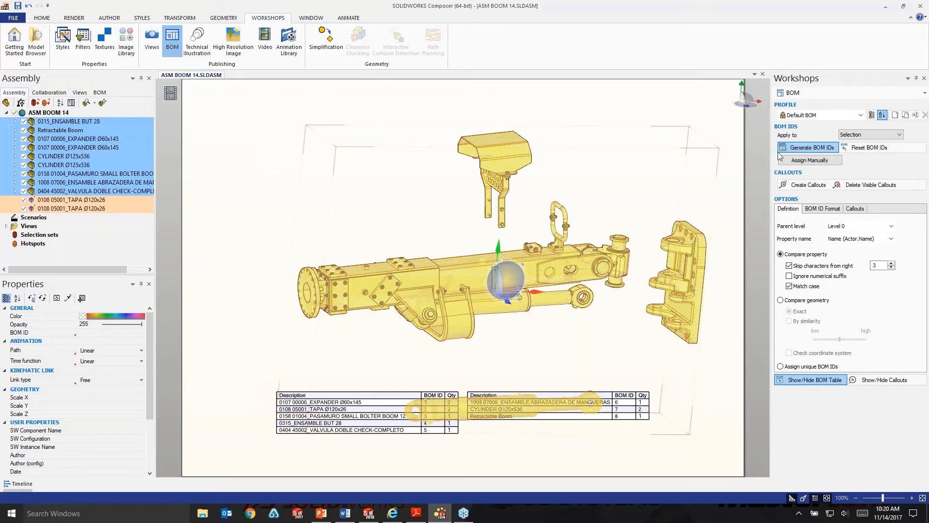
Step: Show the BOM list and review the properties available for its columns
{"action": "left_click", "coordinate": [100, 92]}
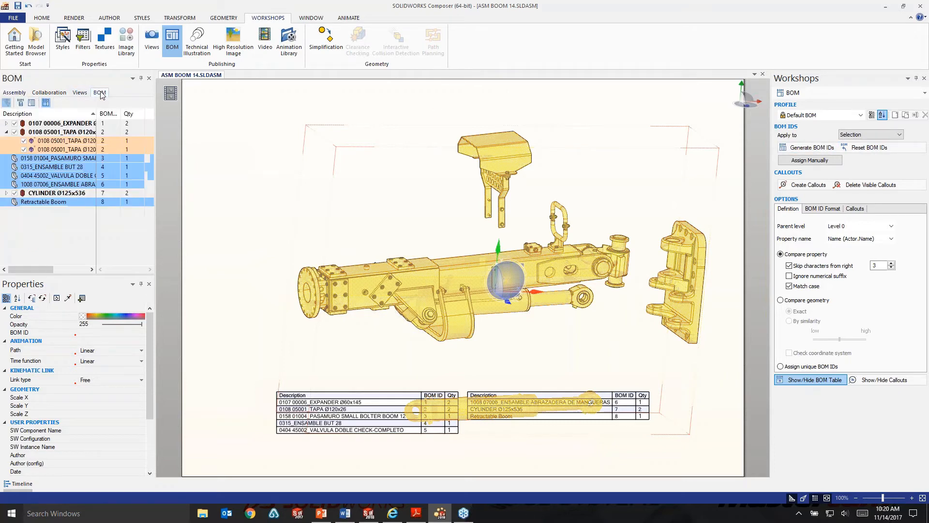
{"action": "left_click", "coordinate": [31, 103]}
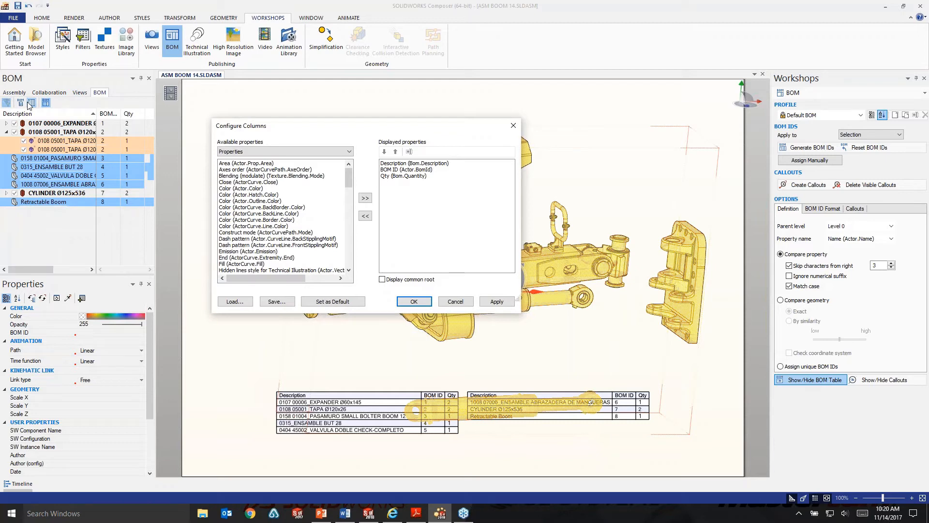
{"action": "left_click_drag", "start_coordinate": [348, 186], "coordinate": [350, 213]}
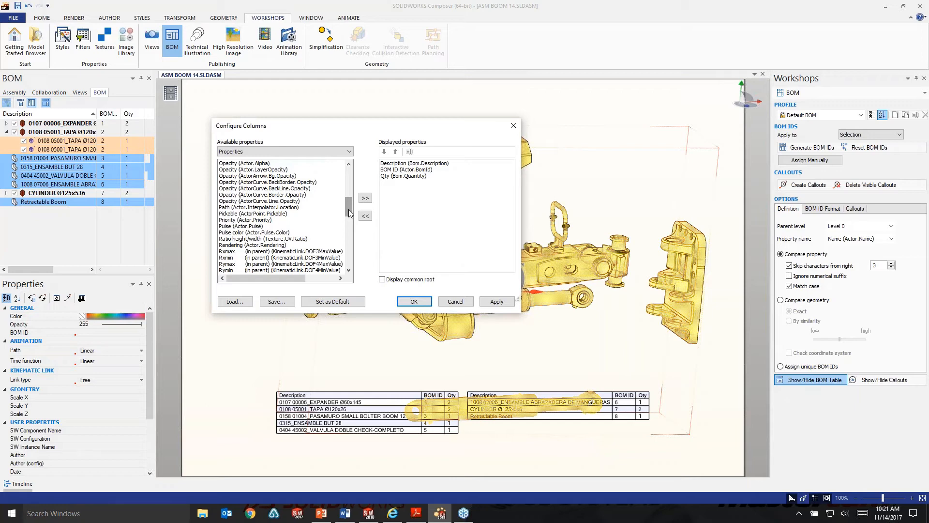
{"action": "left_click", "coordinate": [450, 302]}
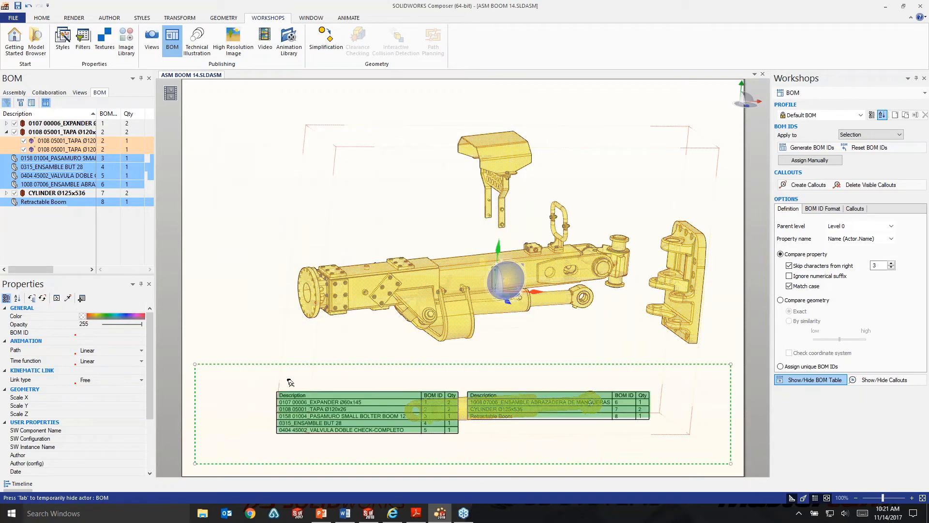
Step: Set the BOM table's position to Free and shrink its frame to fit the empty area below the boom, beside the lowered cylinder
{"action": "left_click", "coordinate": [255, 385]}
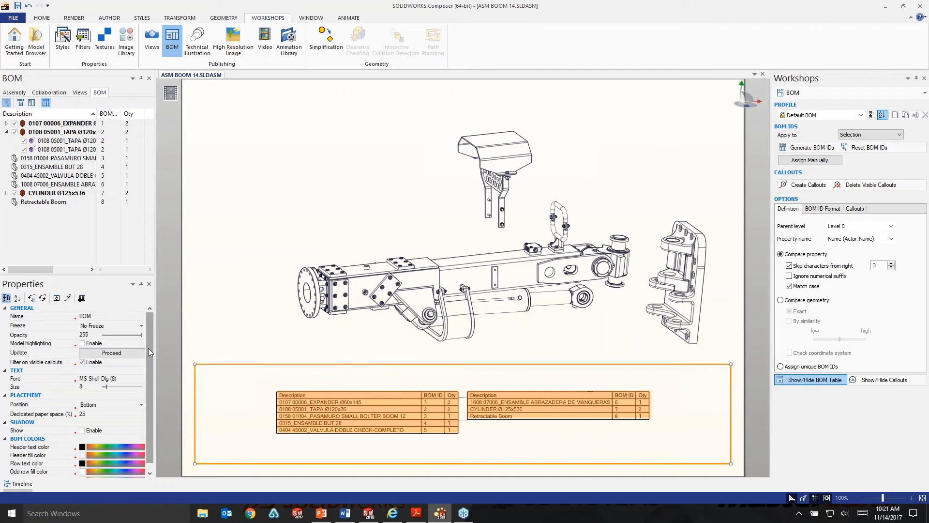
{"action": "left_click", "coordinate": [140, 404]}
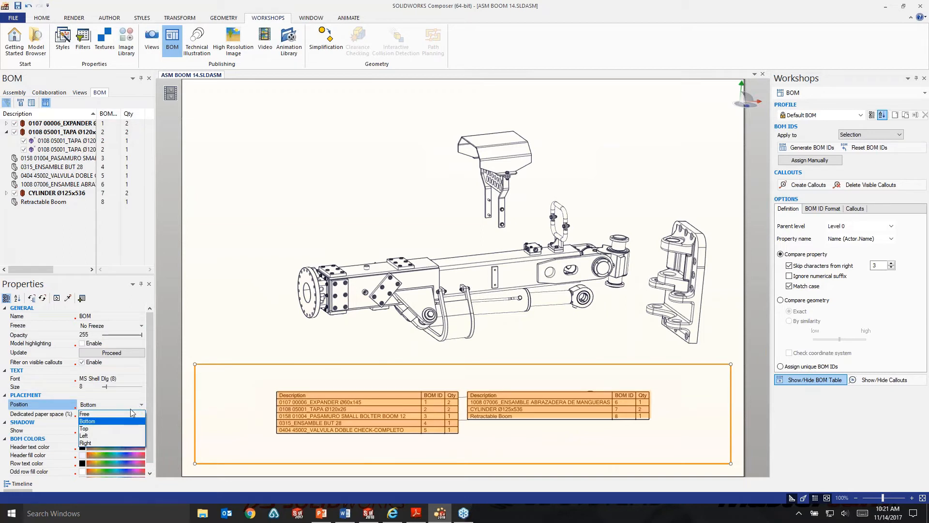
{"action": "left_click", "coordinate": [131, 414]}
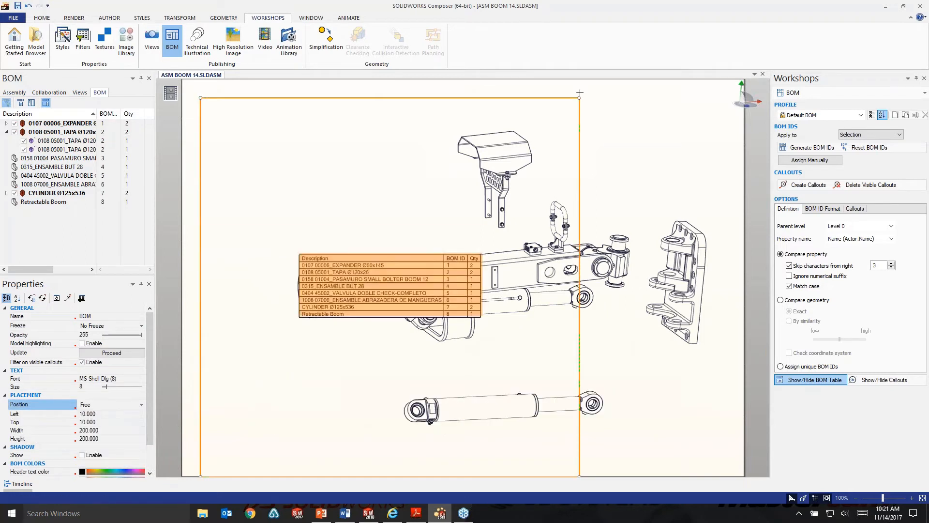
{"action": "left_click_drag", "start_coordinate": [579, 98], "coordinate": [383, 337]}
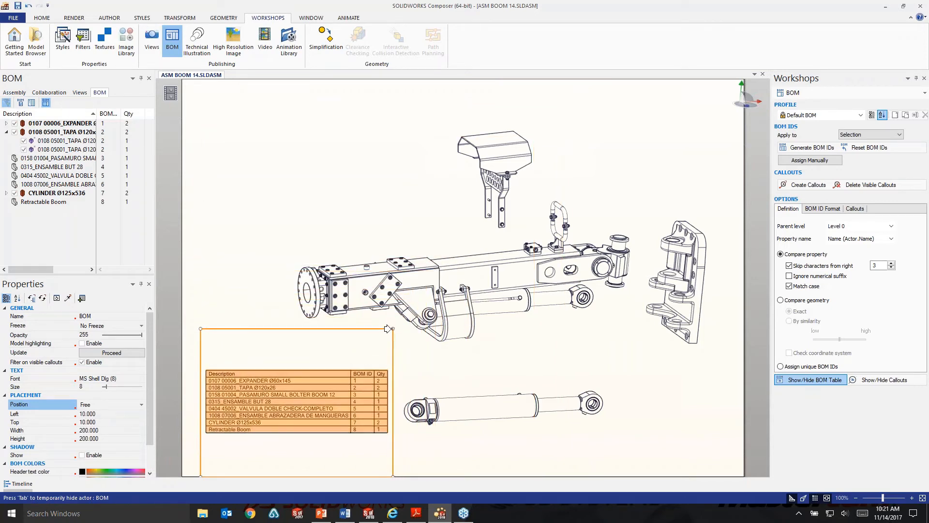
{"action": "left_click", "coordinate": [682, 395]}
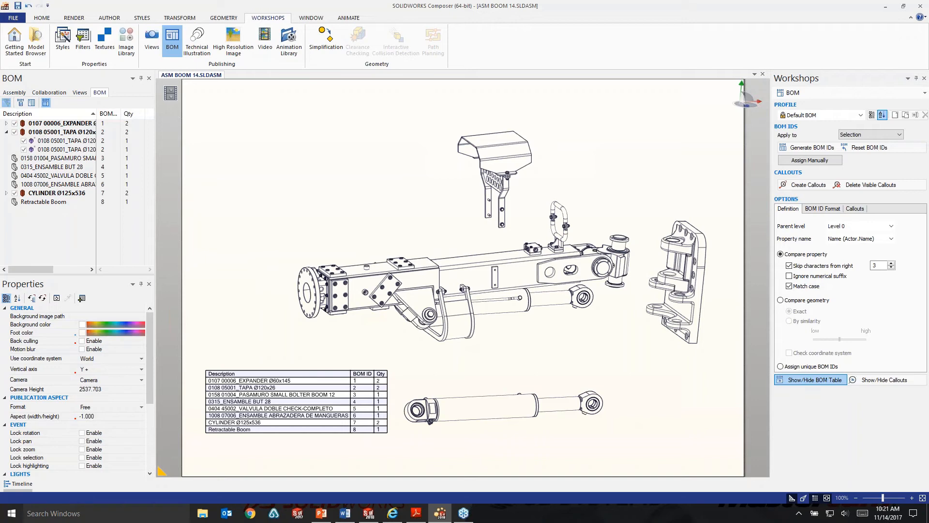
Step: Select every entry in the BOM list and create callouts for them
{"action": "left_click", "coordinate": [46, 201]}
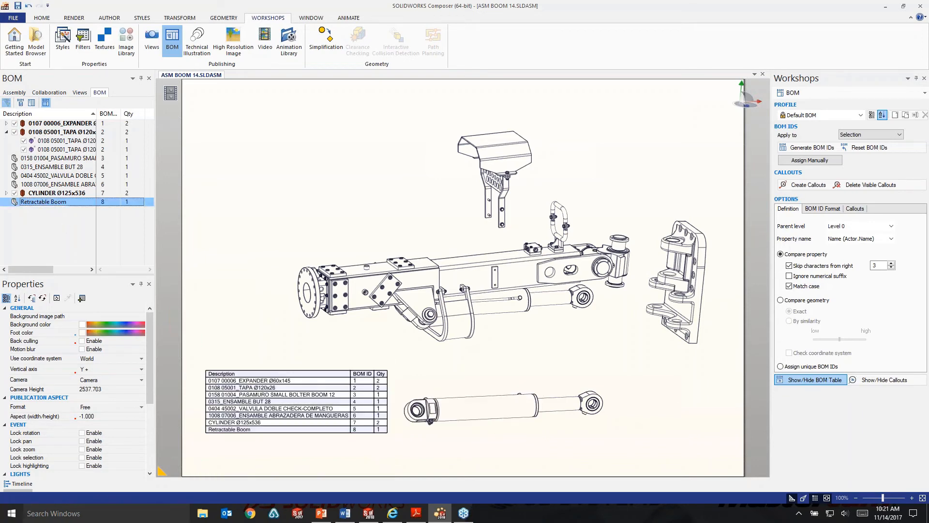
{"action": "left_click", "coordinate": [61, 124], "text": "shift"}
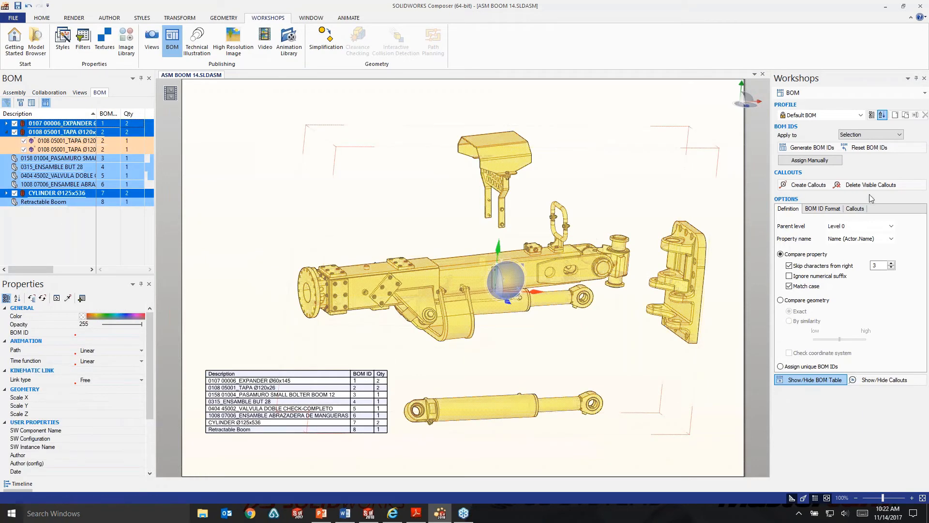
{"action": "left_click", "coordinate": [805, 188]}
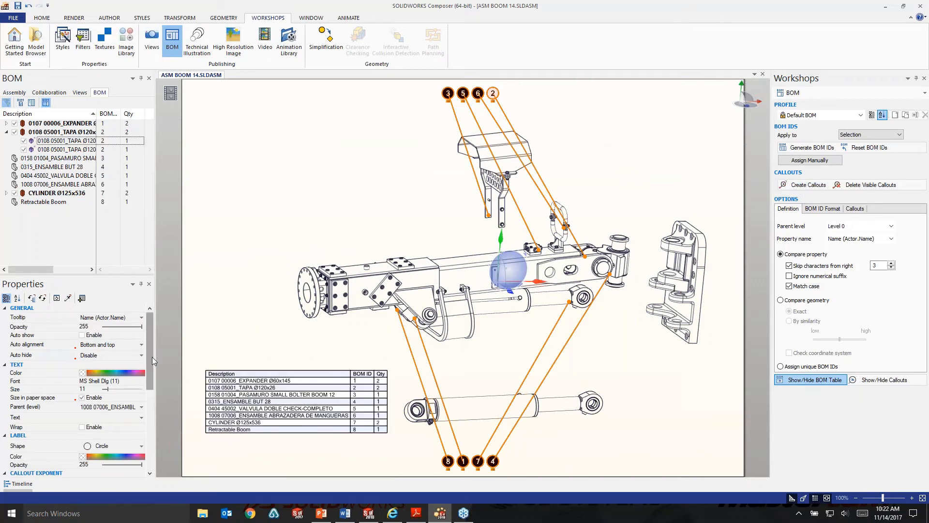
Step: Try the Circle and the Bottom and left auto alignments on the callouts
{"action": "left_click", "coordinate": [142, 345]}
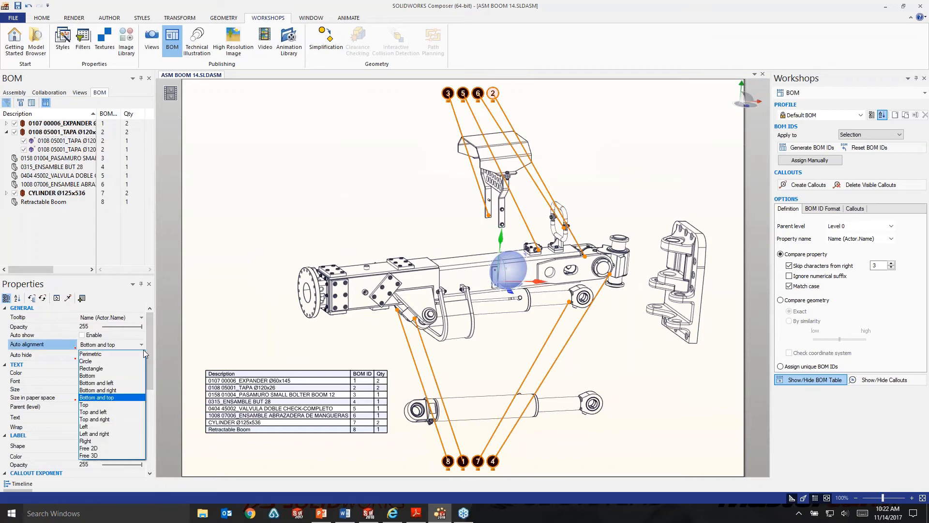
{"action": "left_click", "coordinate": [112, 360]}
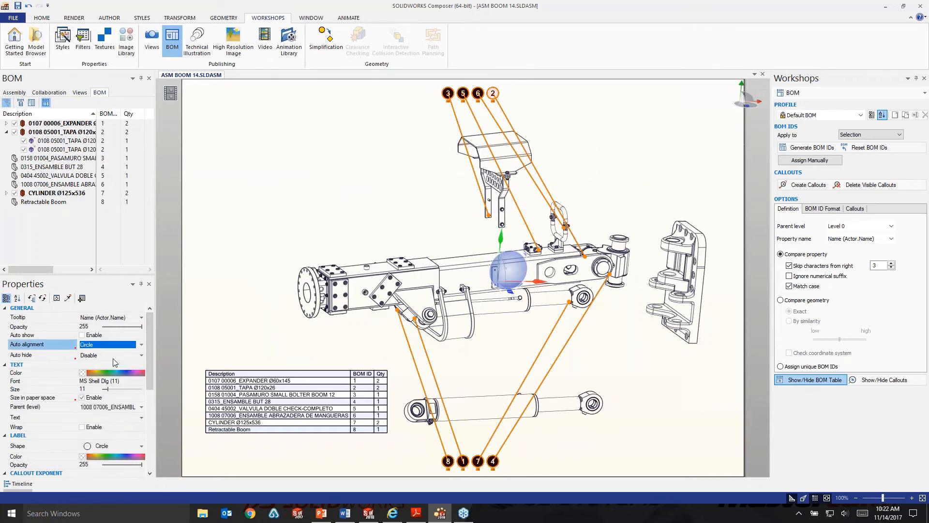
{"action": "left_click", "coordinate": [141, 345]}
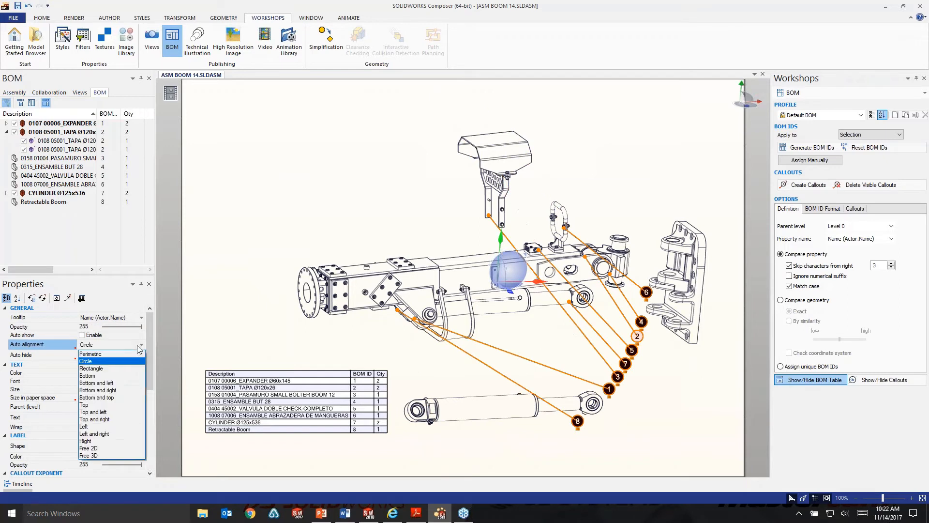
{"action": "left_click", "coordinate": [121, 383]}
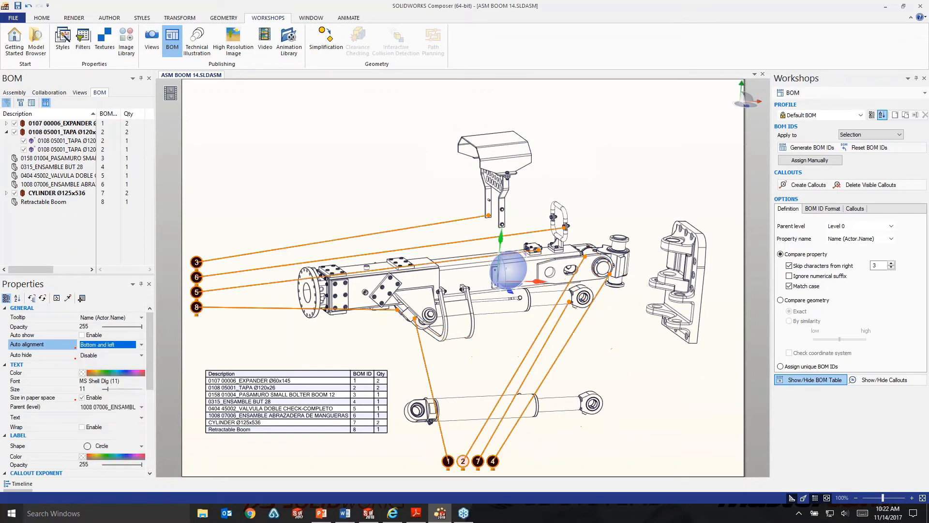
Step: Set the callouts' auto alignment to Perimetric
{"action": "left_click", "coordinate": [141, 344]}
{"action": "left_click", "coordinate": [138, 354]}
{"action": "mouse_move", "coordinate": [500, 362]}
{"action": "left_mouse_down"}
{"action": "mouse_move", "coordinate": [483, 350]}
{"action": "mouse_move", "coordinate": [505, 361]}
{"action": "left_mouse_up"}
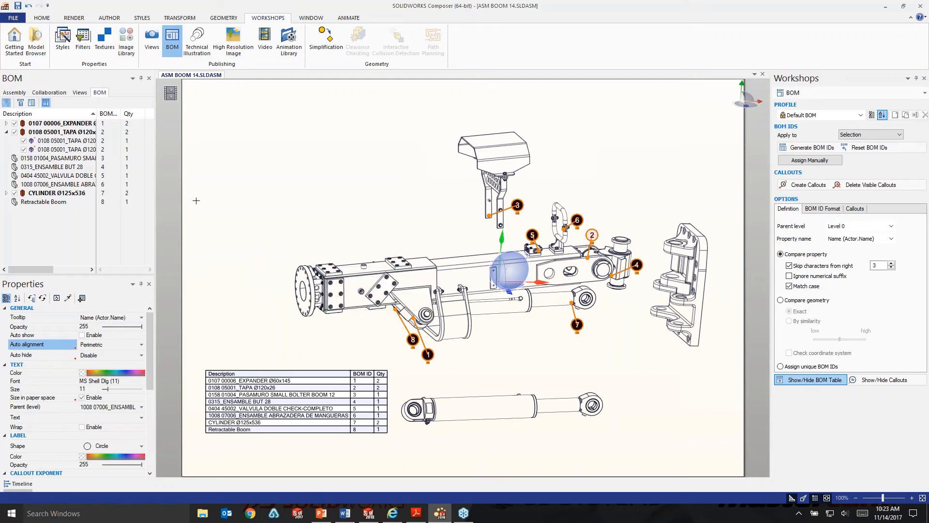
Step: Capture the exploded BOM scene as a new view and save the document as ASM BOOM 14.smg, replacing the existing file
{"action": "left_click", "coordinate": [79, 93]}
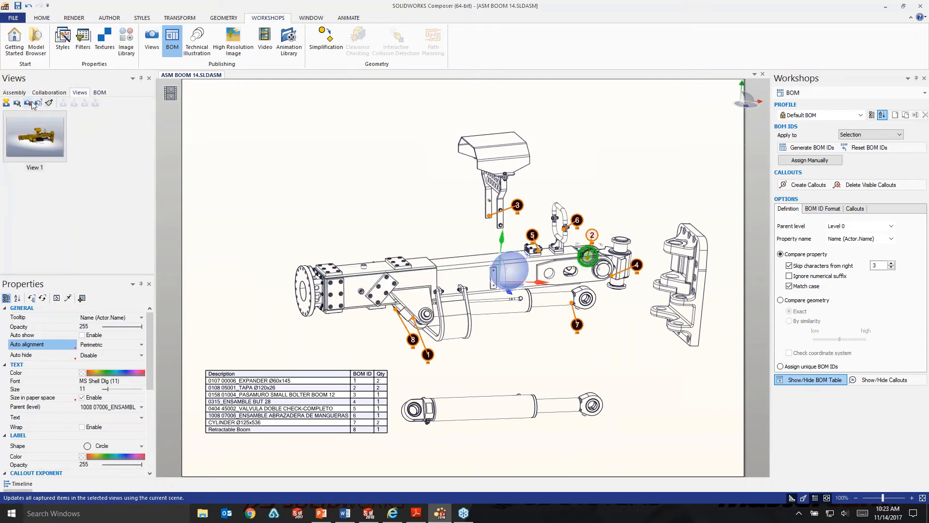
{"action": "left_click", "coordinate": [6, 103]}
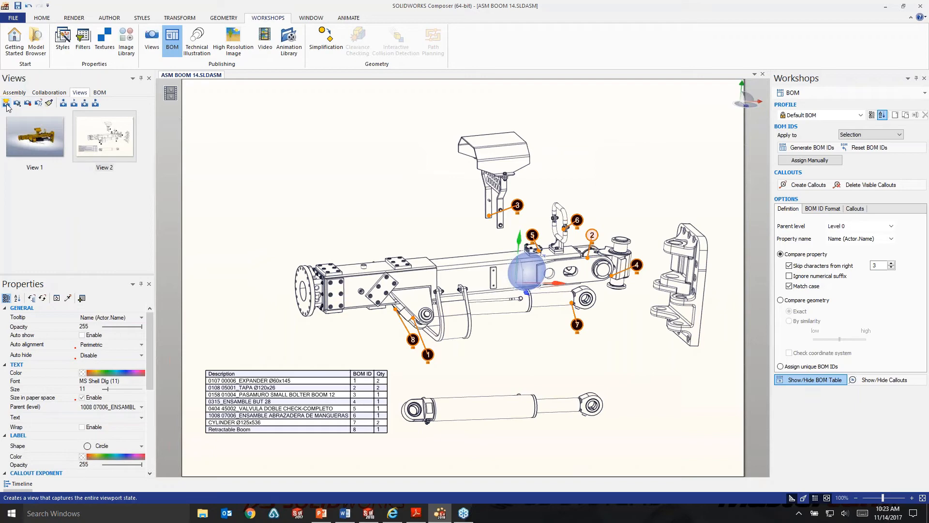
{"action": "key", "text": "ctrl+s"}
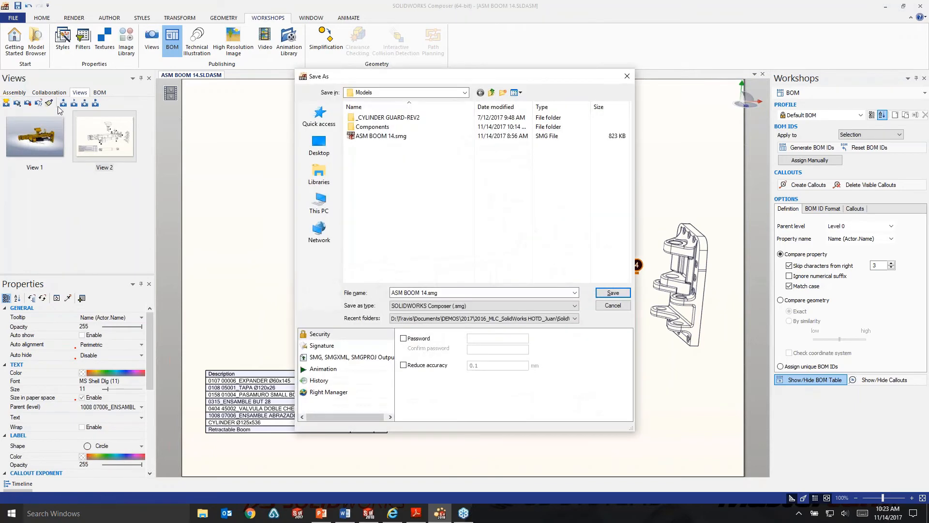
{"action": "left_click", "coordinate": [613, 292]}
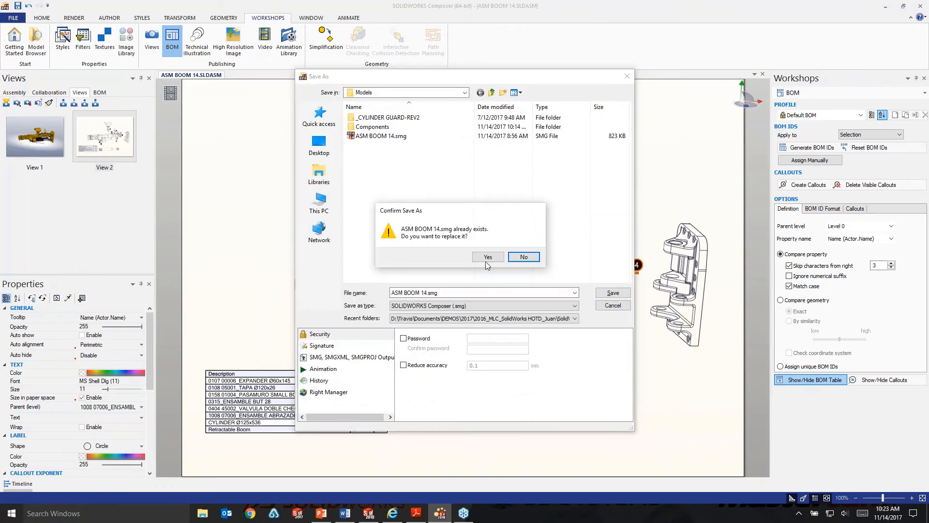
{"action": "left_click", "coordinate": [487, 257]}
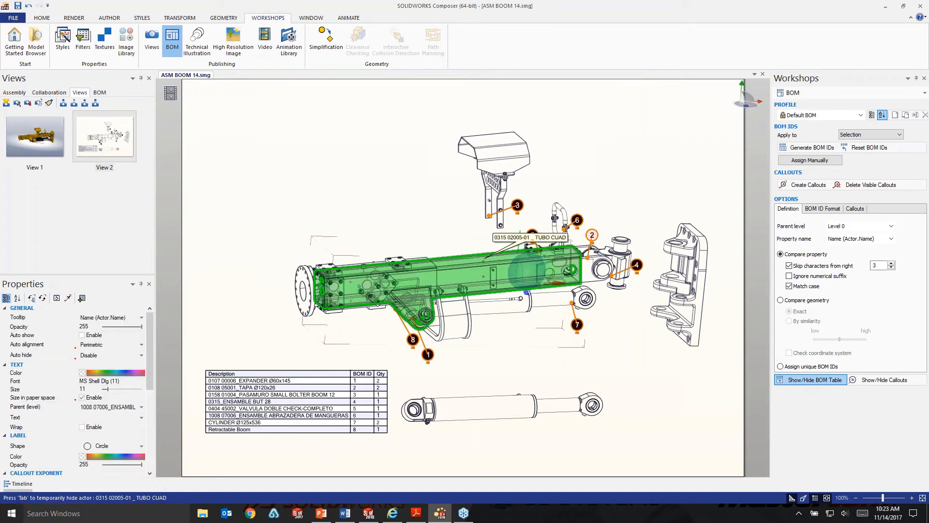
Step: Switch to SOLIDWORKS, open the recent ASM BOOM 14 assembly and unsuppress both Sample Knuckle components
{"action": "left_click", "coordinate": [376, 517]}
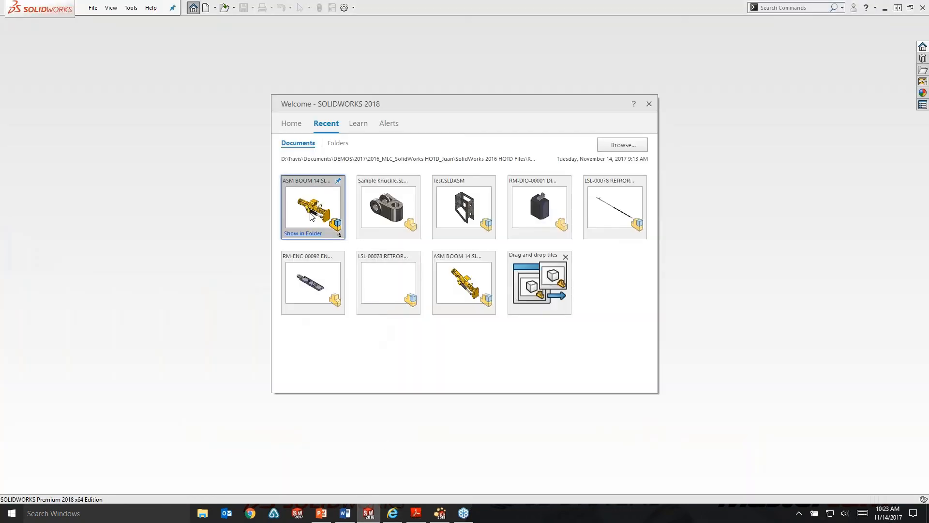
{"action": "left_click", "coordinate": [311, 216]}
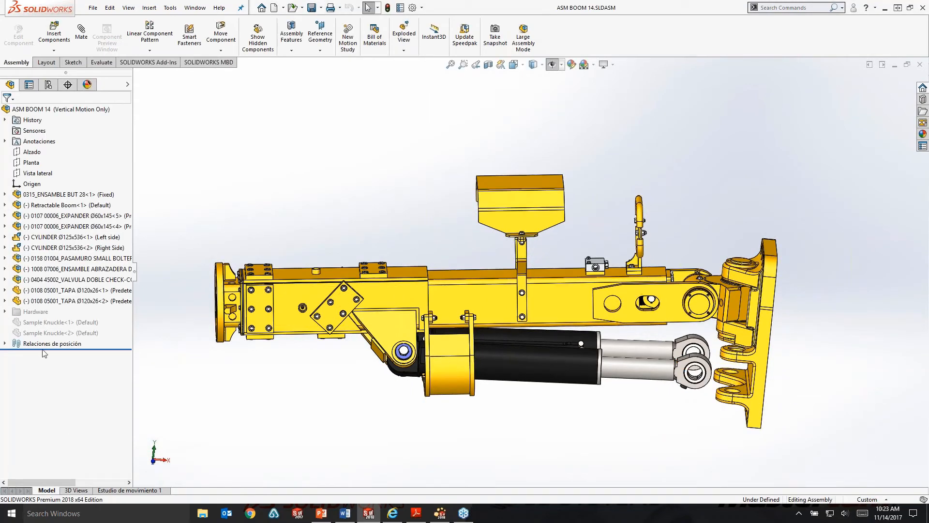
{"action": "right_click", "coordinate": [49, 325]}
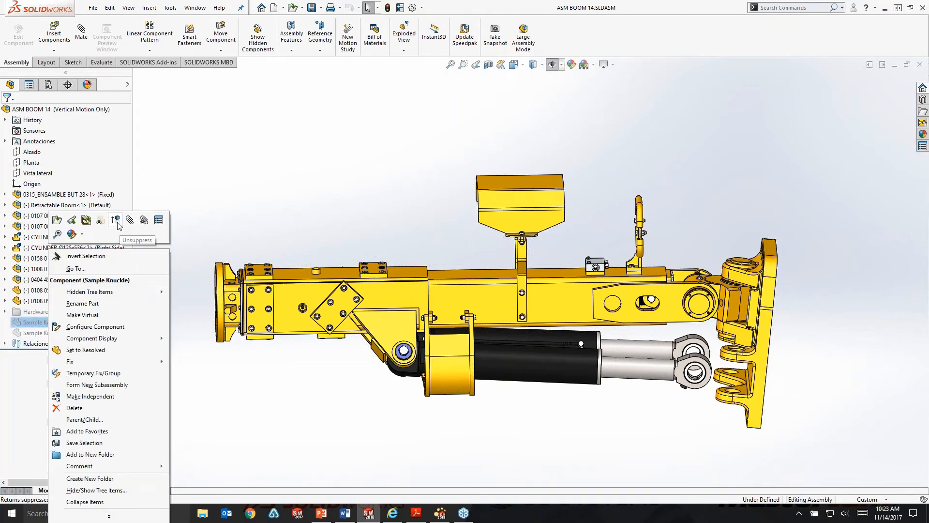
{"action": "left_click", "coordinate": [118, 222]}
{"action": "right_click", "coordinate": [75, 333]}
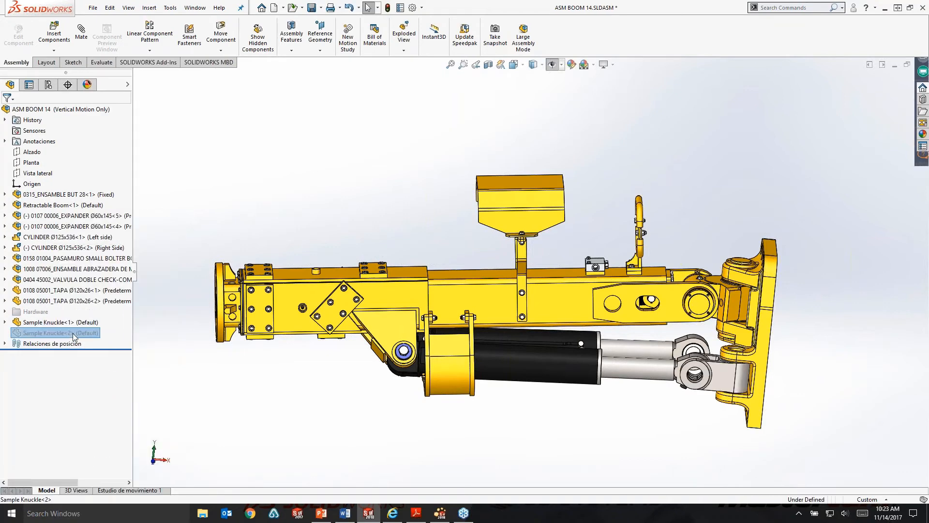
{"action": "left_click", "coordinate": [125, 220]}
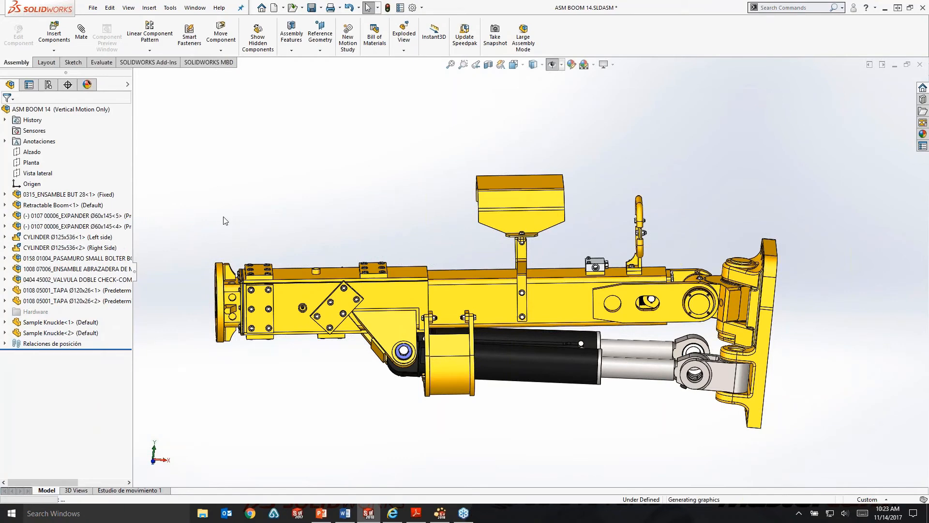
Step: Save all modified documents of the assembly and minimize its document window
{"action": "key", "text": "ctrl+s"}
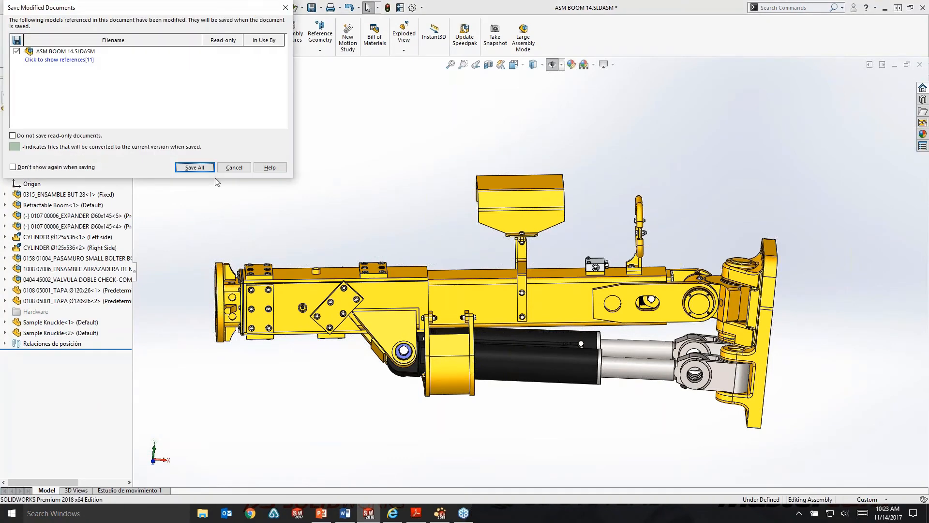
{"action": "left_click", "coordinate": [206, 169]}
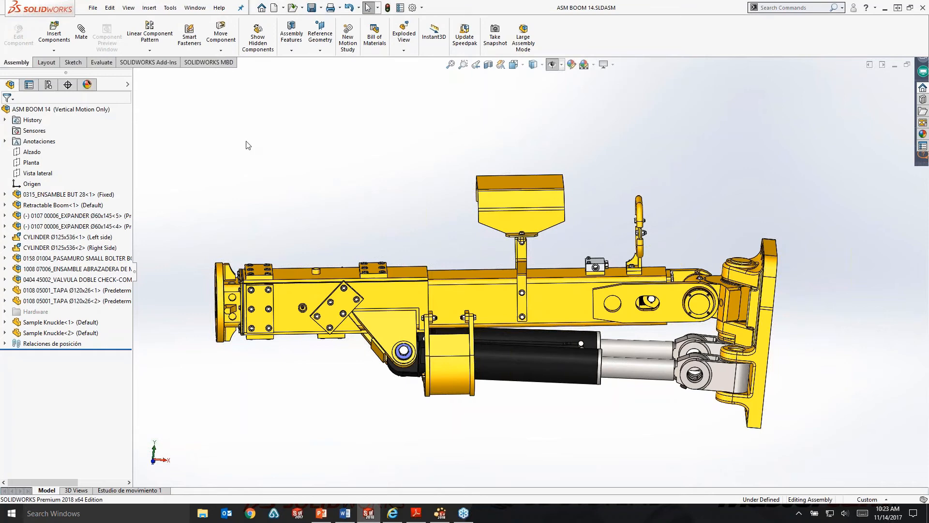
{"action": "left_click", "coordinate": [895, 65]}
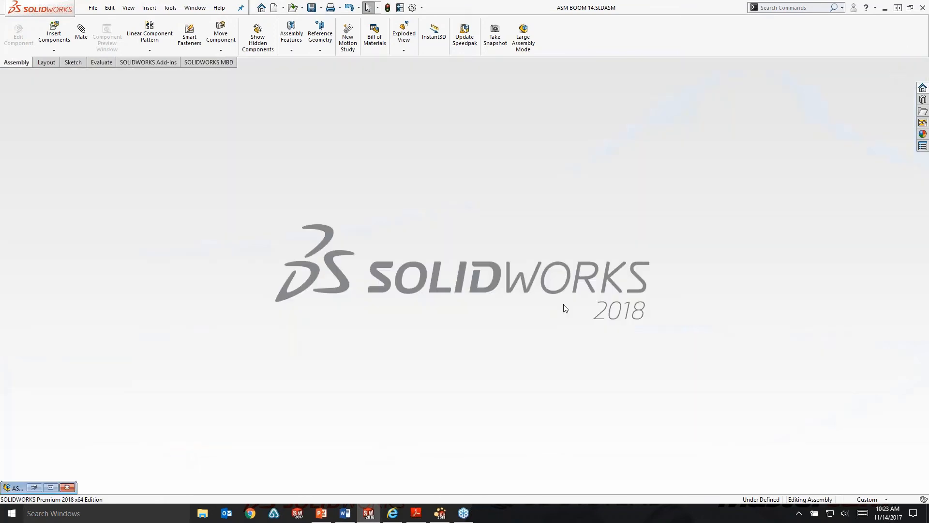
Step: Close the assembly, switch to SOLIDWORKS Composer and update the document from ASM BOOM 14.SLDASM using the Vertical Motion Only configuration
{"action": "left_click", "coordinate": [72, 488]}
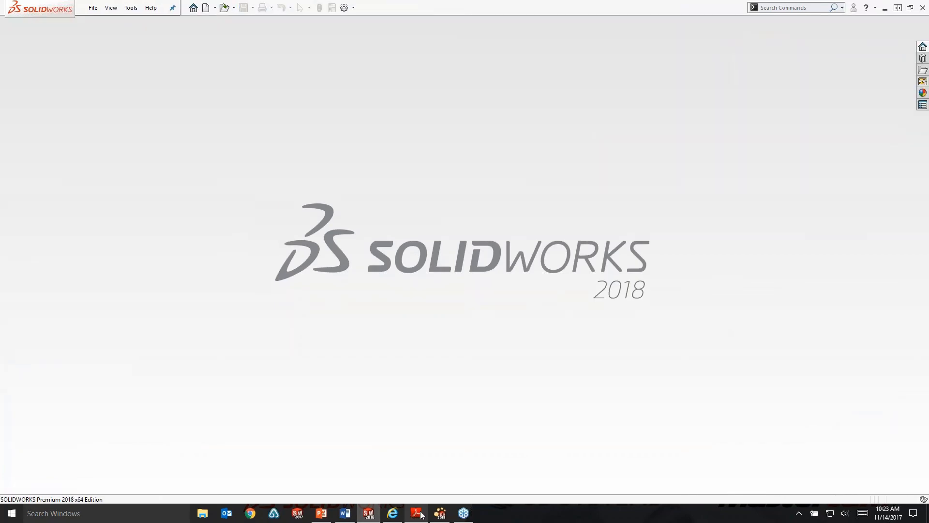
{"action": "left_click", "coordinate": [439, 515]}
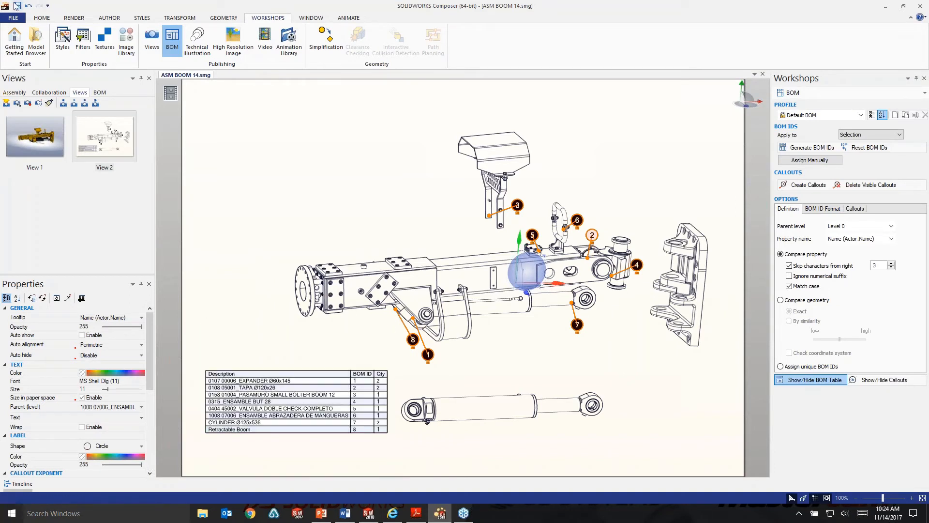
{"action": "left_click", "coordinate": [13, 18]}
{"action": "mouse_move", "coordinate": [36, 77]}
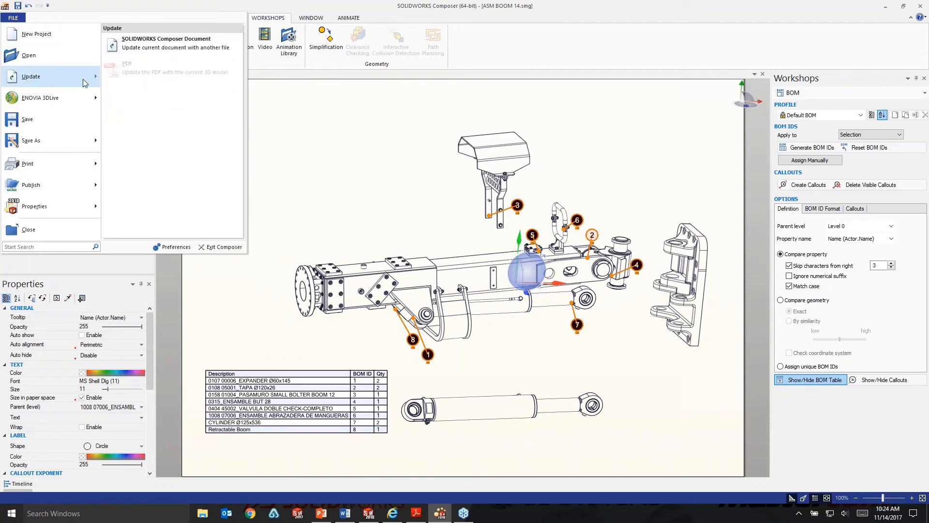
{"action": "left_click", "coordinate": [143, 48]}
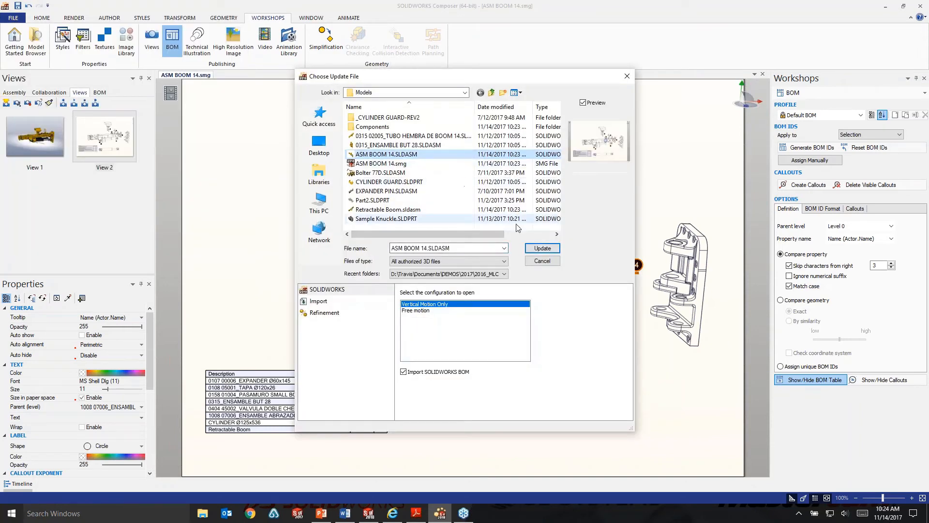
{"action": "left_click", "coordinate": [543, 248]}
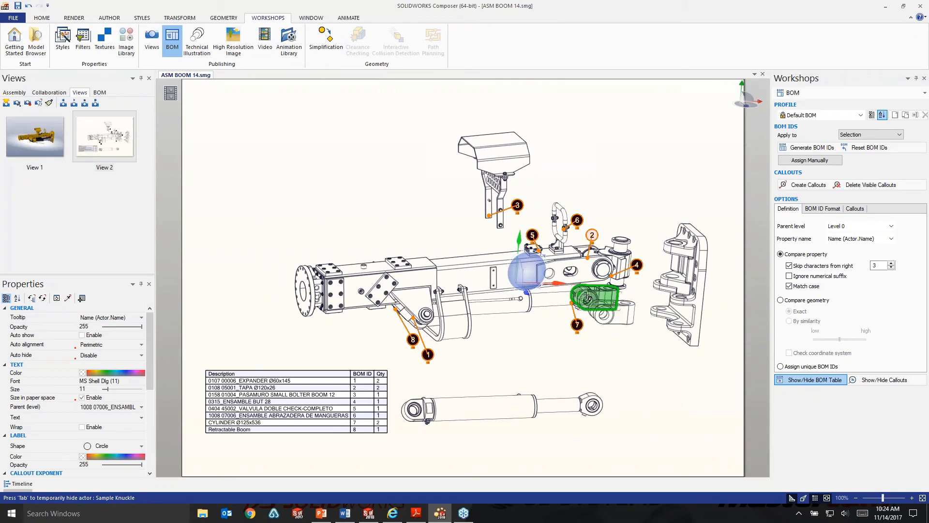
Step: Display View 1 and View 2 in turn to check the updated geometry
{"action": "left_click", "coordinate": [34, 138]}
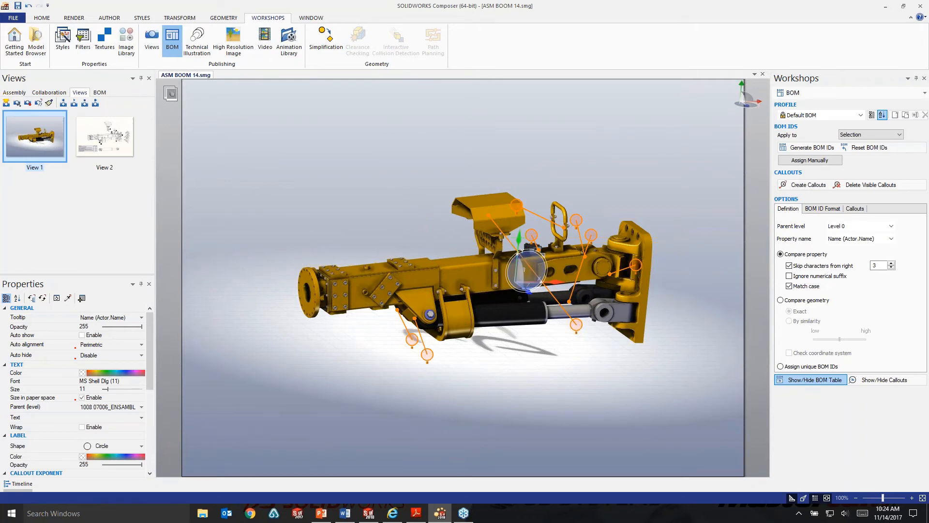
{"action": "left_click", "coordinate": [88, 124]}
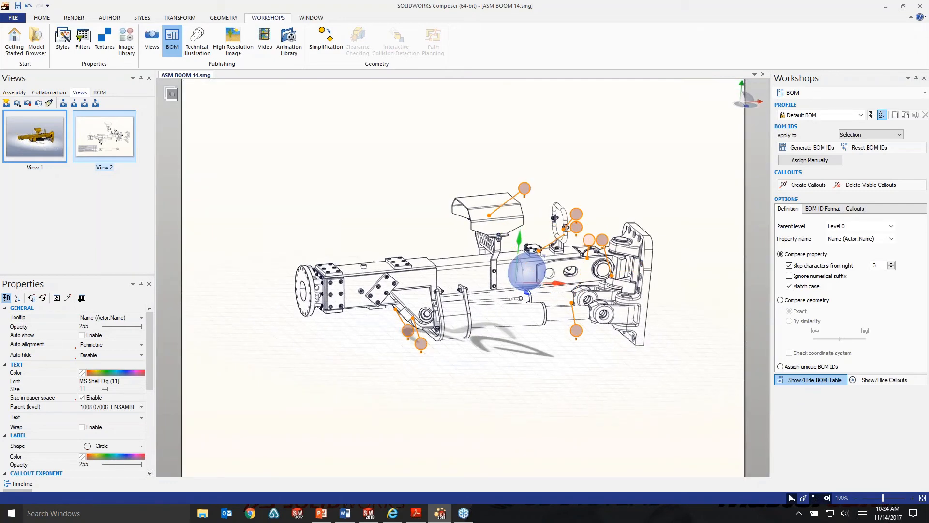
{"action": "left_click", "coordinate": [234, 426]}
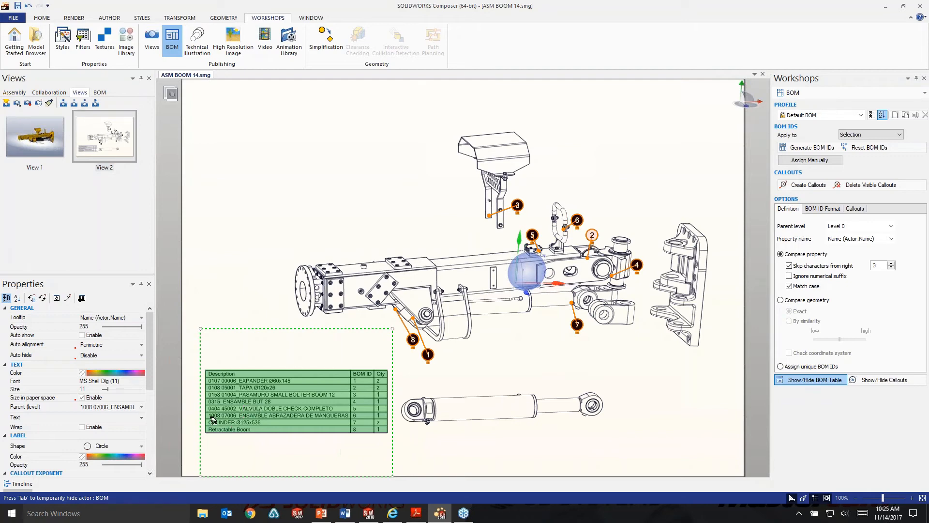
Step: Generate BOM IDs for the Sample Knuckle components and create their callout in the exploded view
{"action": "left_click", "coordinate": [99, 93]}
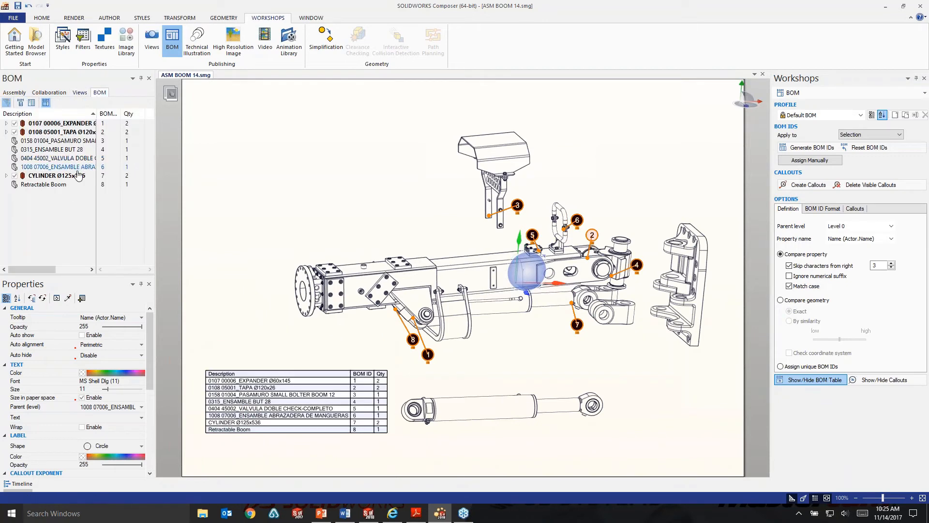
{"action": "left_click", "coordinate": [62, 208]}
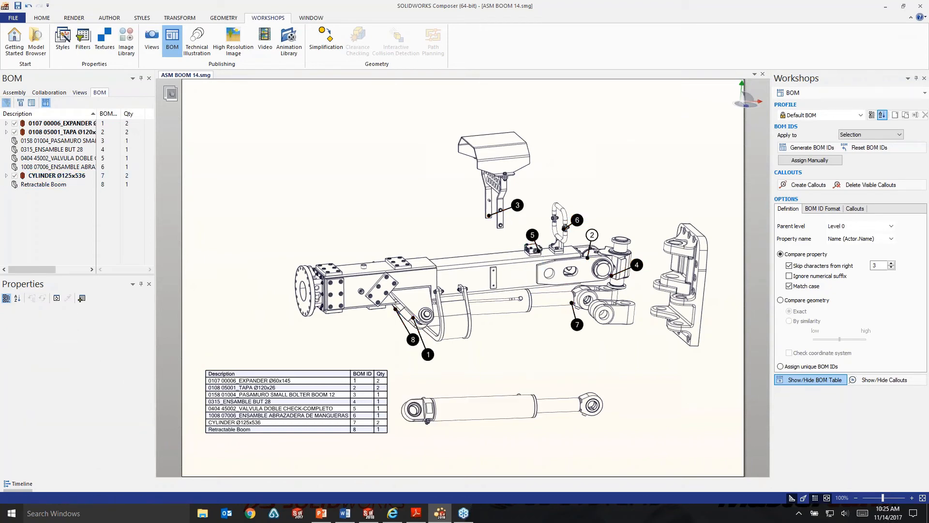
{"action": "left_click", "coordinate": [602, 299]}
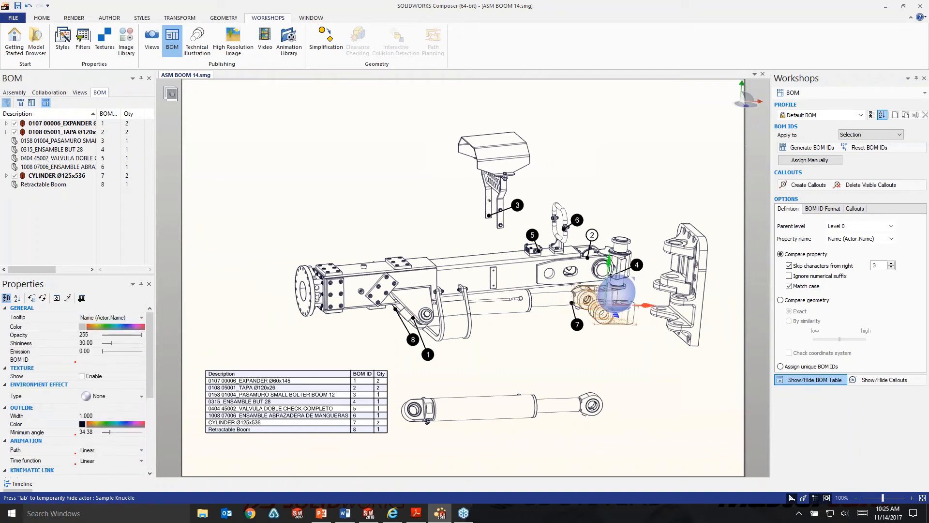
{"action": "left_click", "coordinate": [813, 148]}
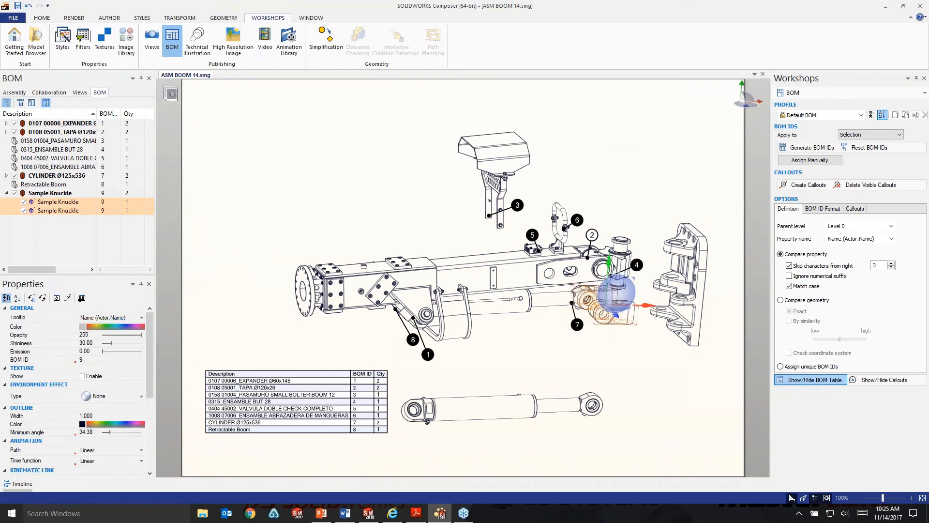
{"action": "left_click", "coordinate": [807, 184]}
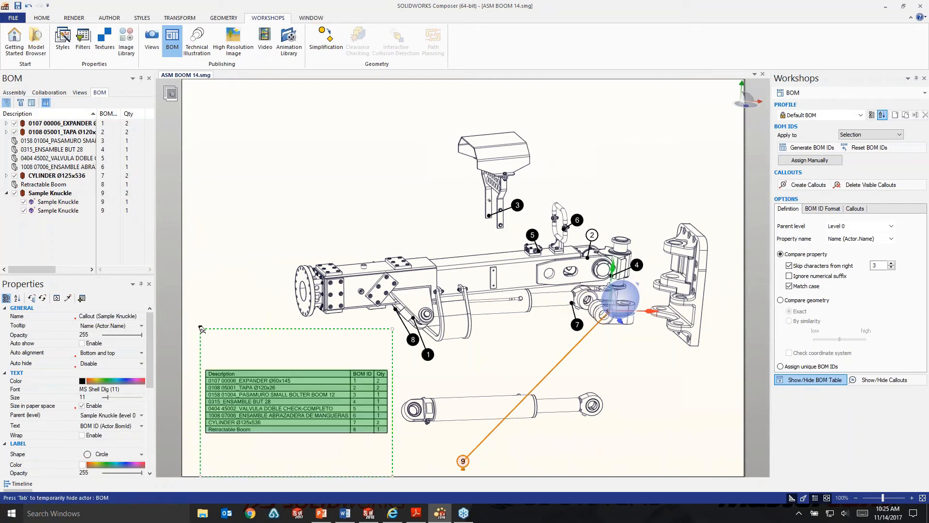
{"action": "left_click", "coordinate": [200, 324]}
{"action": "left_click", "coordinate": [215, 287]}
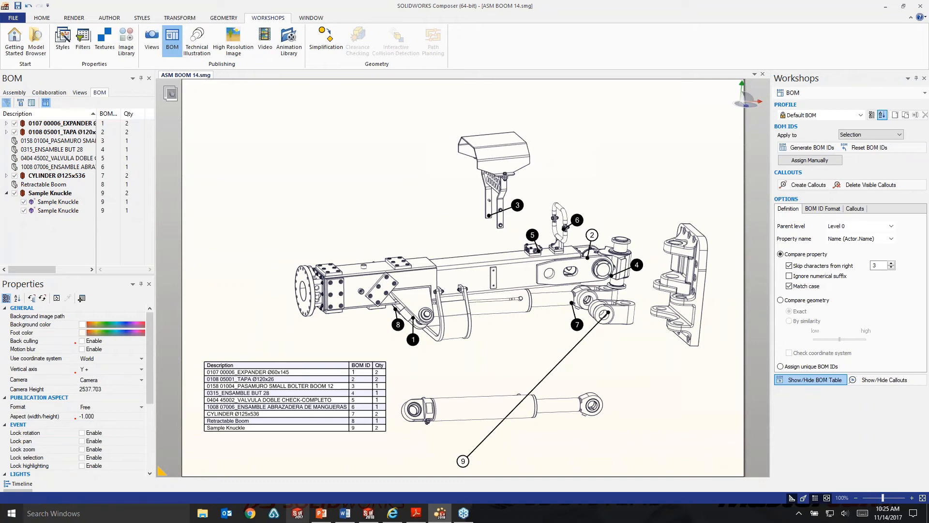
Step: Switch to the PowerPoint presentation
{"action": "left_click", "coordinate": [313, 519]}
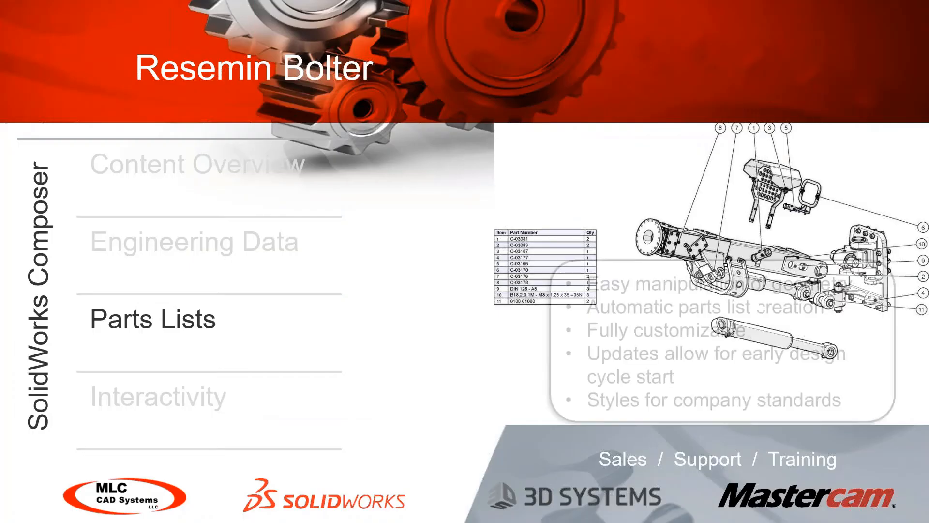
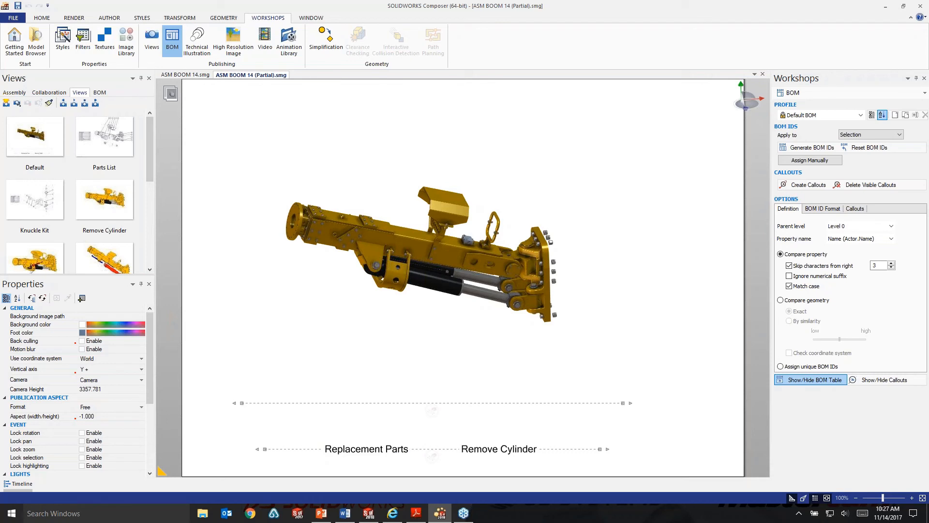
Step: Place the Parts List and Remove Cylinder views as images above their matching labels, and update the Remove Cylinder view with this scene
{"action": "mouse_move", "coordinate": [148, 160]}
{"action": "left_mouse_down"}
{"action": "mouse_move", "coordinate": [144, 193]}
{"action": "mouse_move", "coordinate": [149, 142]}
{"action": "left_mouse_up"}
{"action": "left_click_drag", "start_coordinate": [108, 143], "coordinate": [362, 392]}
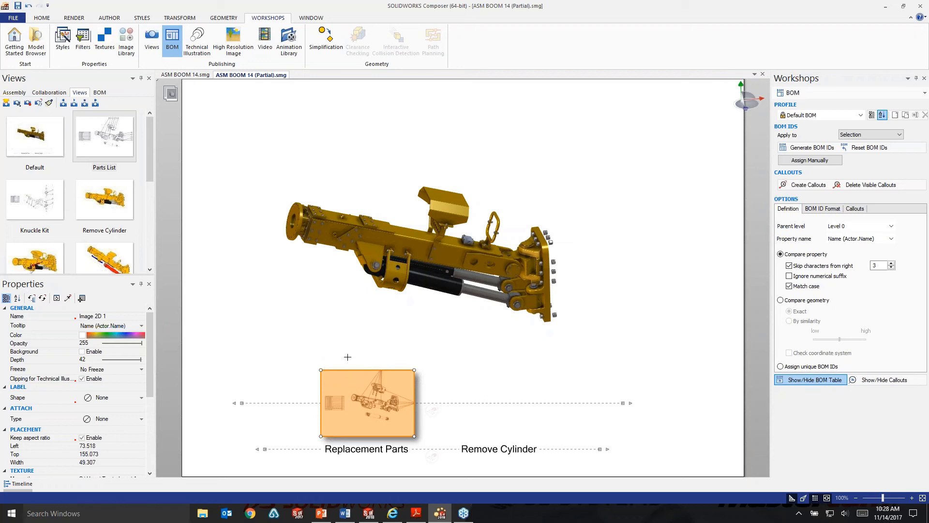
{"action": "left_click", "coordinate": [503, 353]}
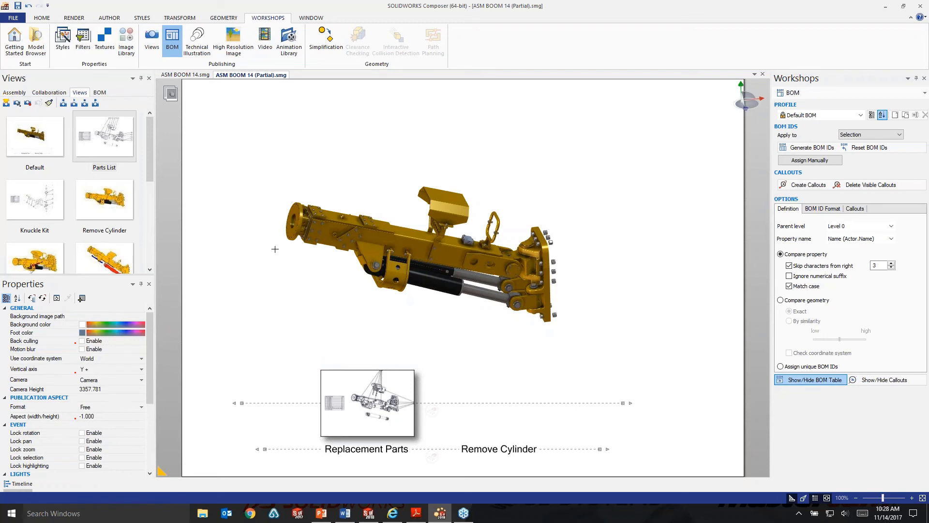
{"action": "left_click_drag", "start_coordinate": [123, 207], "coordinate": [494, 391]}
{"action": "left_click", "coordinate": [674, 379]}
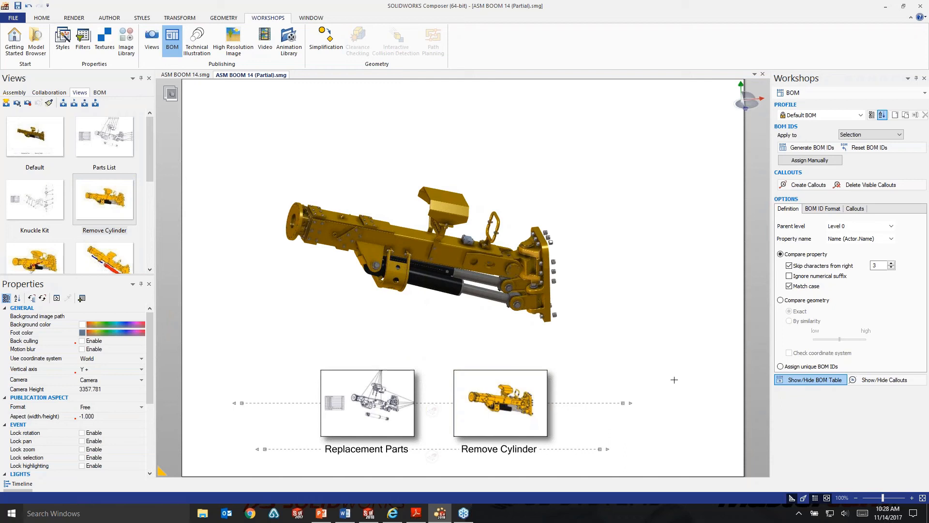
{"action": "left_click", "coordinate": [26, 104]}
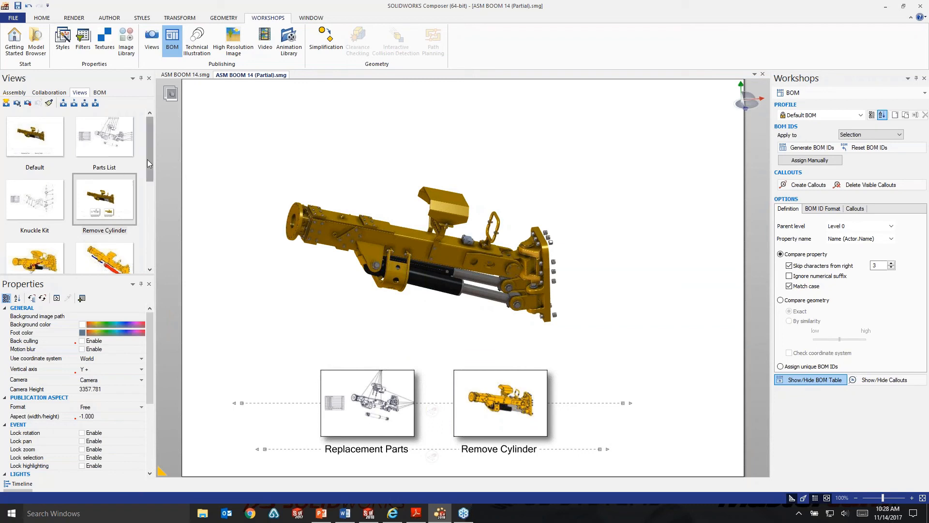
Step: Display View 8 and place the full set of 2D navigation buttons in the page's upper-left corner
{"action": "left_click_drag", "start_coordinate": [147, 158], "coordinate": [145, 182]}
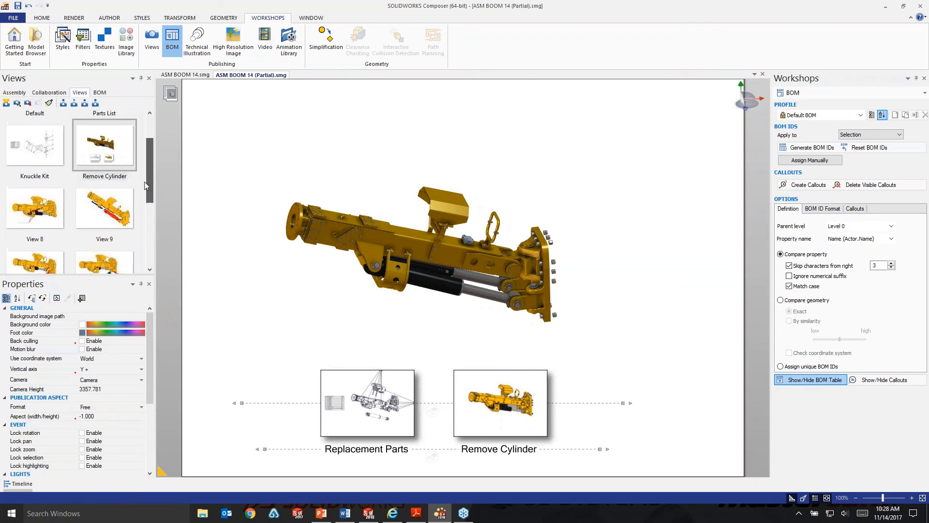
{"action": "left_click", "coordinate": [61, 199]}
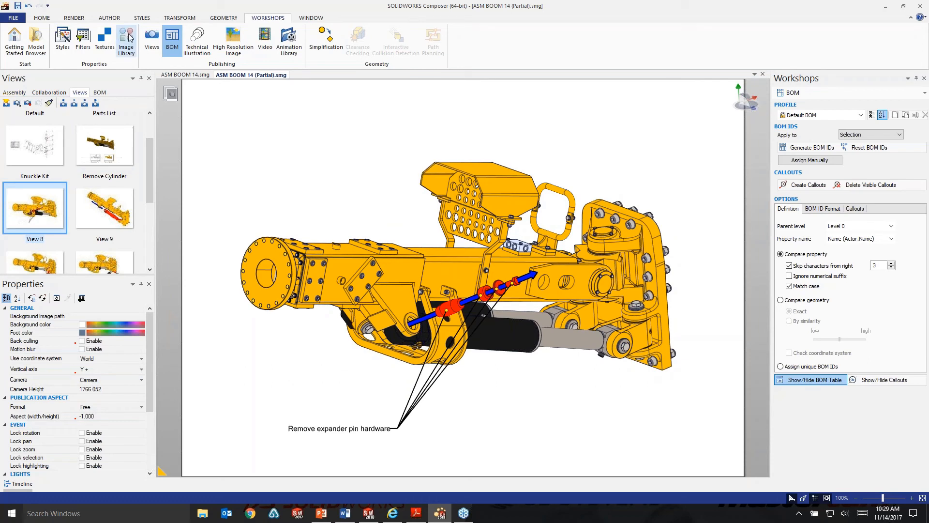
{"action": "left_click", "coordinate": [108, 18]}
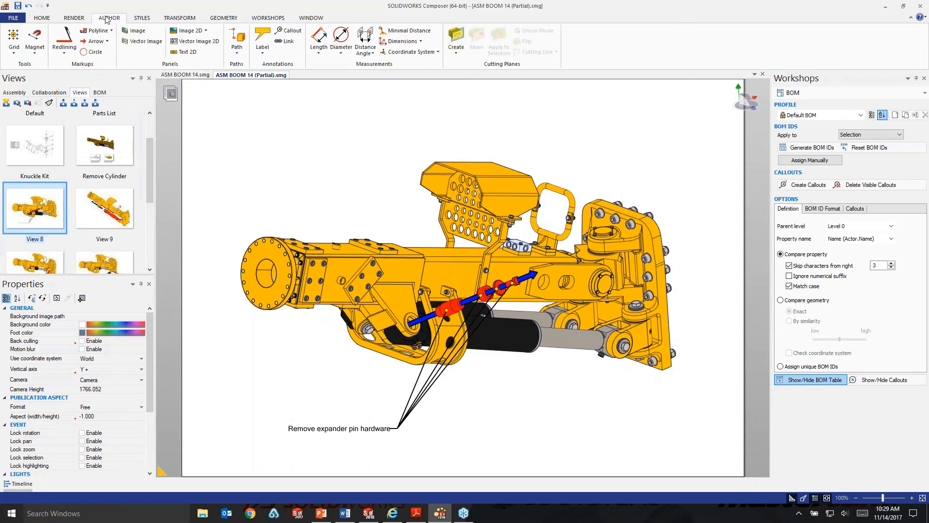
{"action": "left_click", "coordinate": [206, 31]}
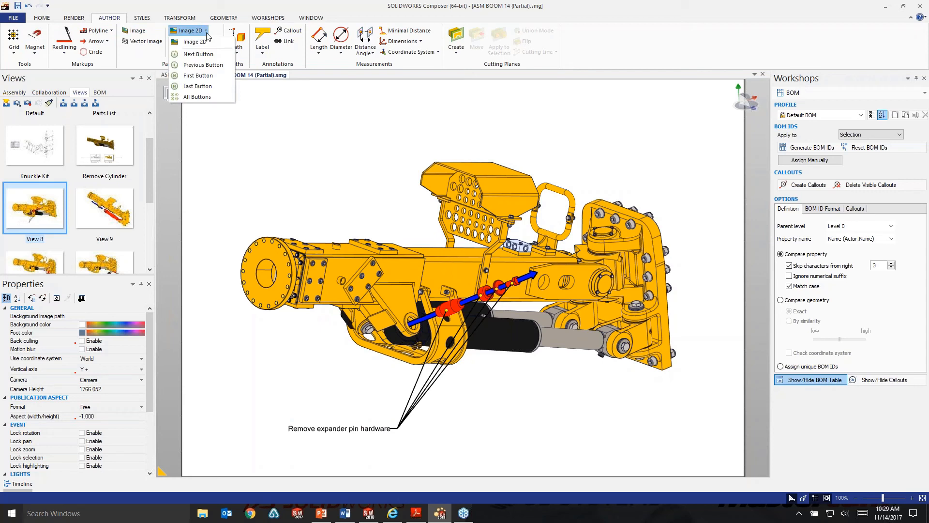
{"action": "left_click", "coordinate": [196, 97]}
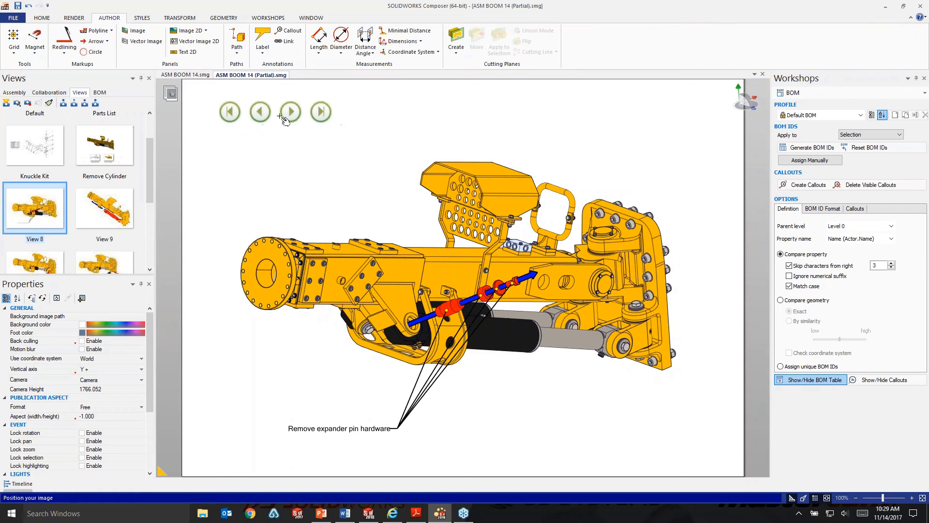
{"action": "left_click", "coordinate": [281, 117]}
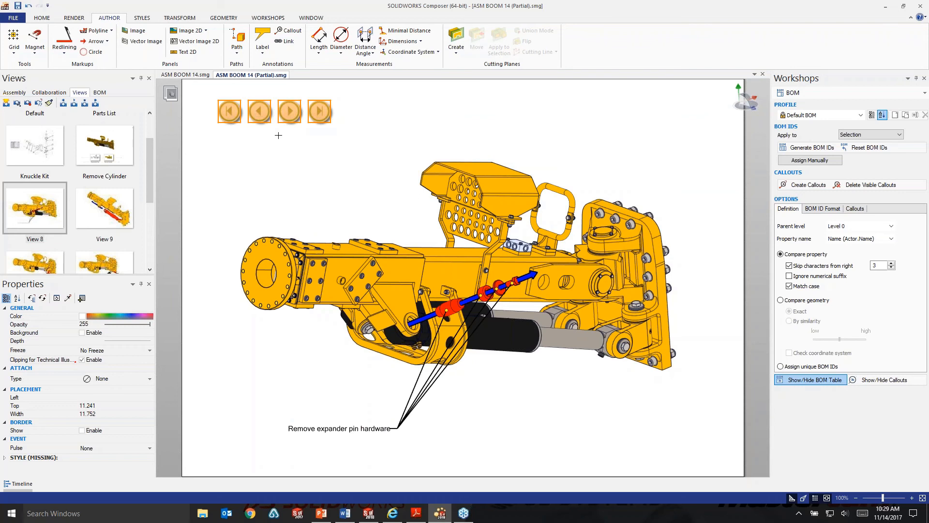
Step: Insert the Resemin logo JPG from the Image Library in the page's upper-right corner
{"action": "left_click", "coordinate": [73, 19]}
{"action": "left_click", "coordinate": [46, 19]}
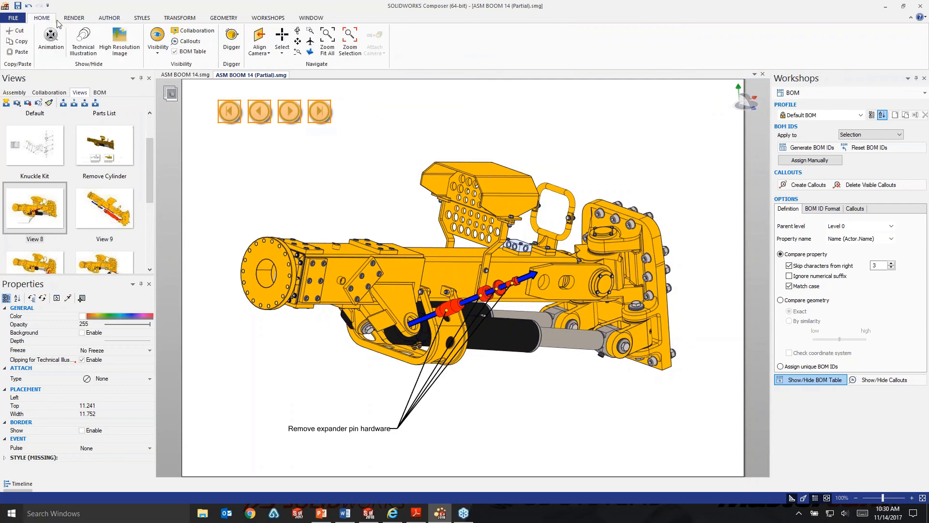
{"action": "left_click", "coordinate": [264, 19]}
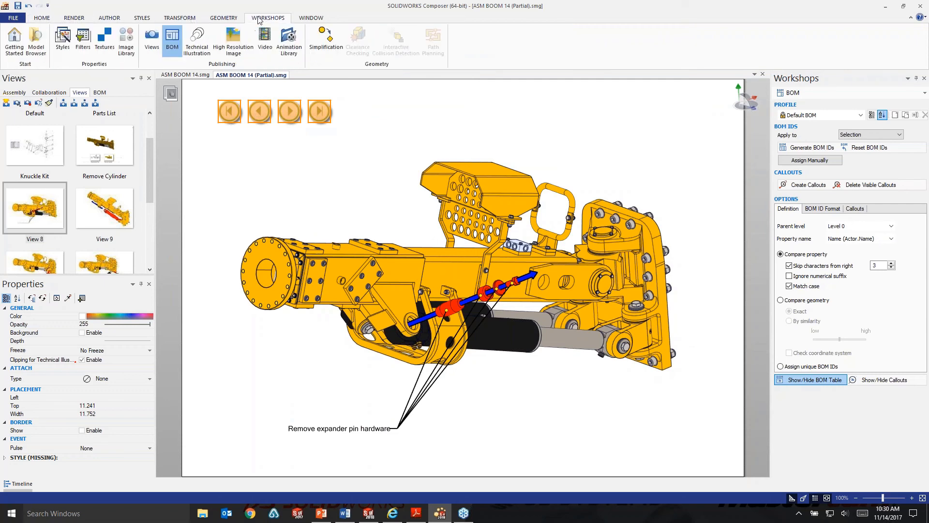
{"action": "left_click", "coordinate": [127, 43]}
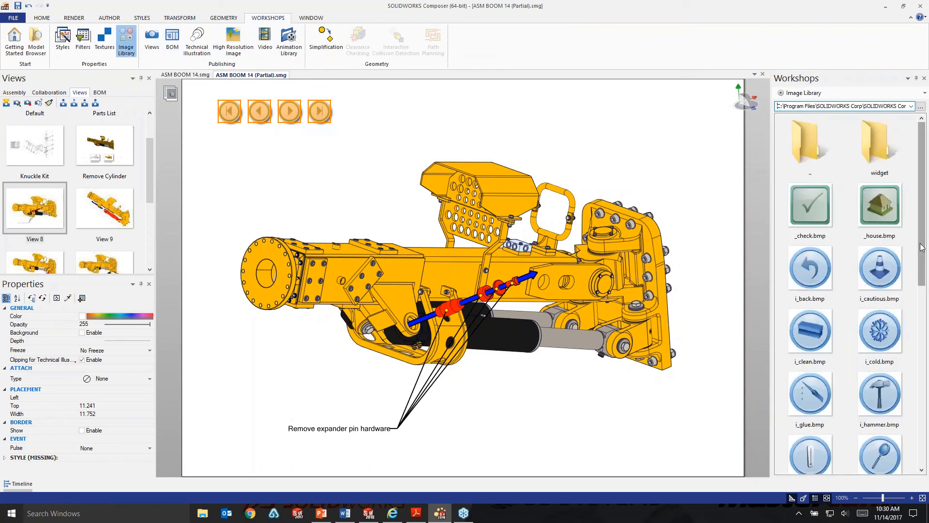
{"action": "scroll", "coordinate": [853, 399], "scroll_direction": "down", "scroll_amount": 8}
{"action": "left_click_drag", "start_coordinate": [813, 367], "coordinate": [672, 125]}
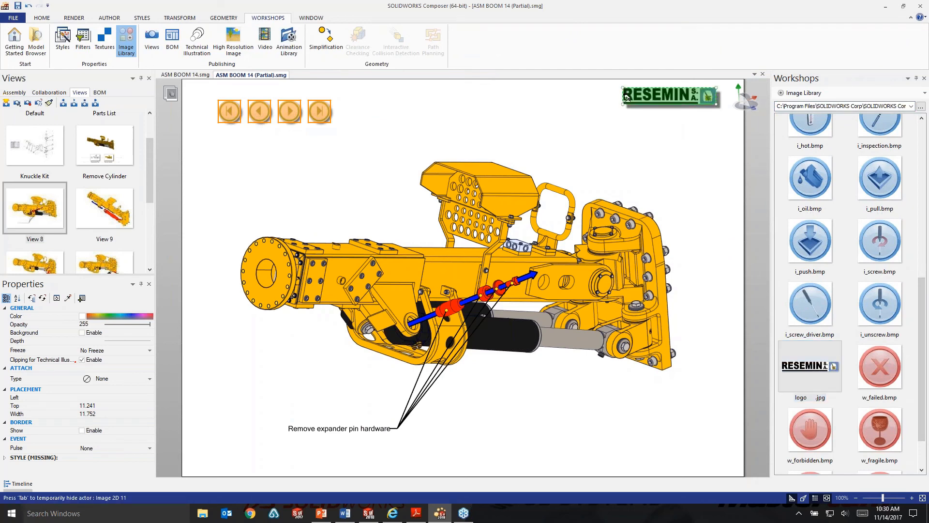
Step: Enlarge the Resemin logo to a width of about 102, keeping it in the page's upper-right corner
{"action": "left_click", "coordinate": [603, 118]}
{"action": "left_click", "coordinate": [623, 102]}
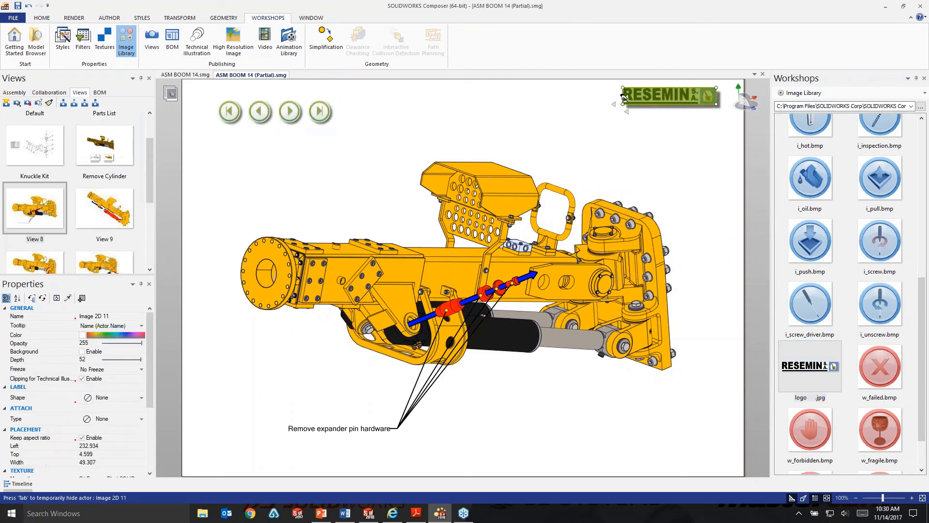
{"action": "left_click_drag", "start_coordinate": [623, 106], "coordinate": [522, 148]}
{"action": "left_click", "coordinate": [728, 216]}
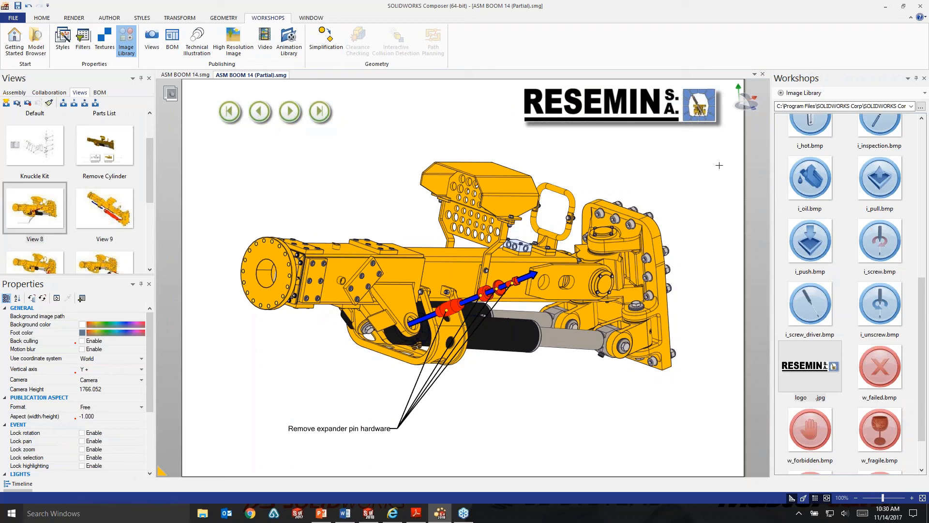
{"action": "left_click", "coordinate": [634, 110]}
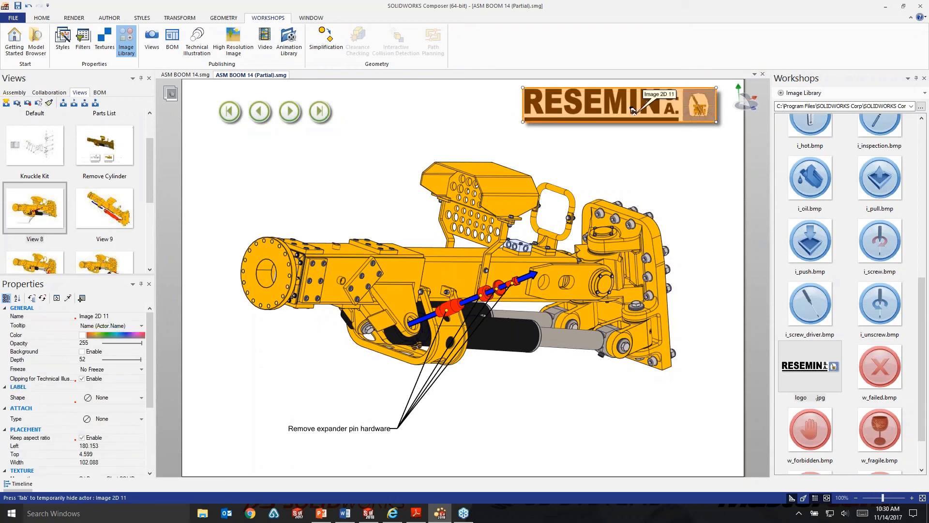
{"action": "left_click_drag", "start_coordinate": [150, 332], "coordinate": [143, 405]}
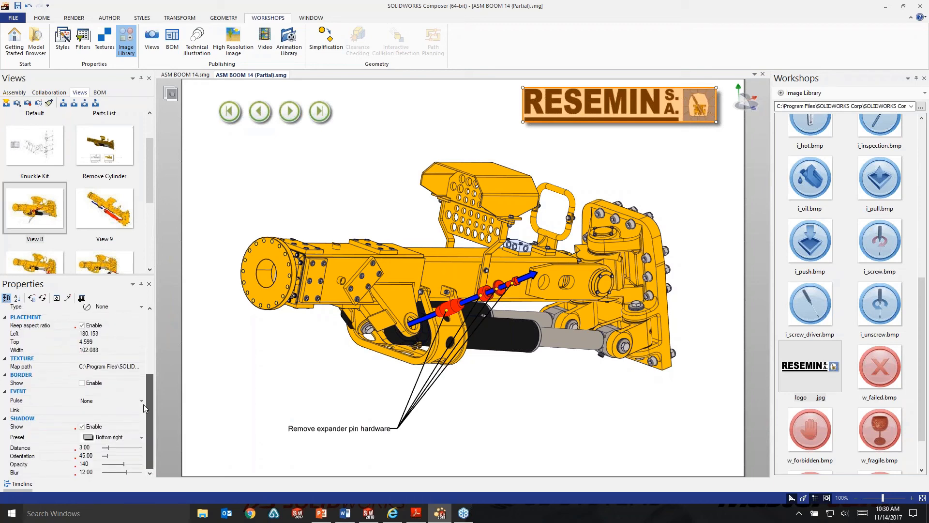
{"action": "left_click", "coordinate": [118, 409]}
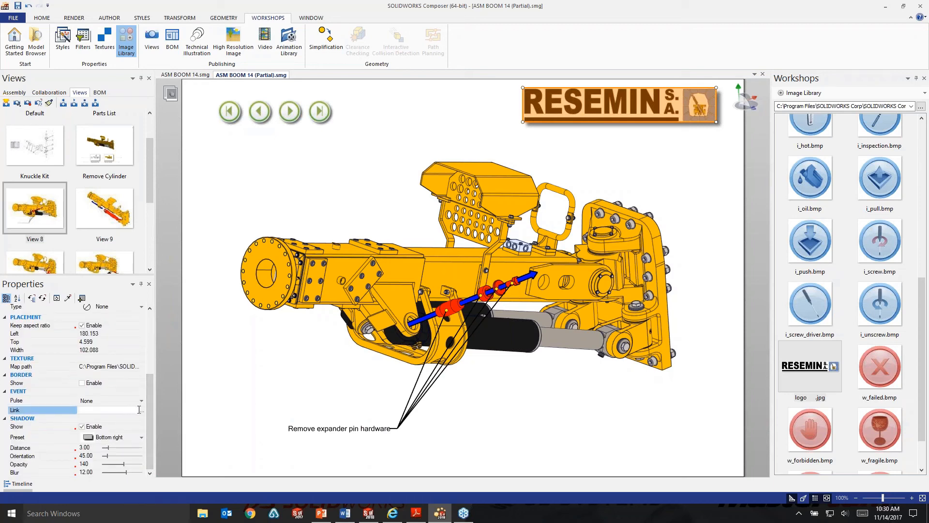
{"action": "left_click", "coordinate": [142, 411]}
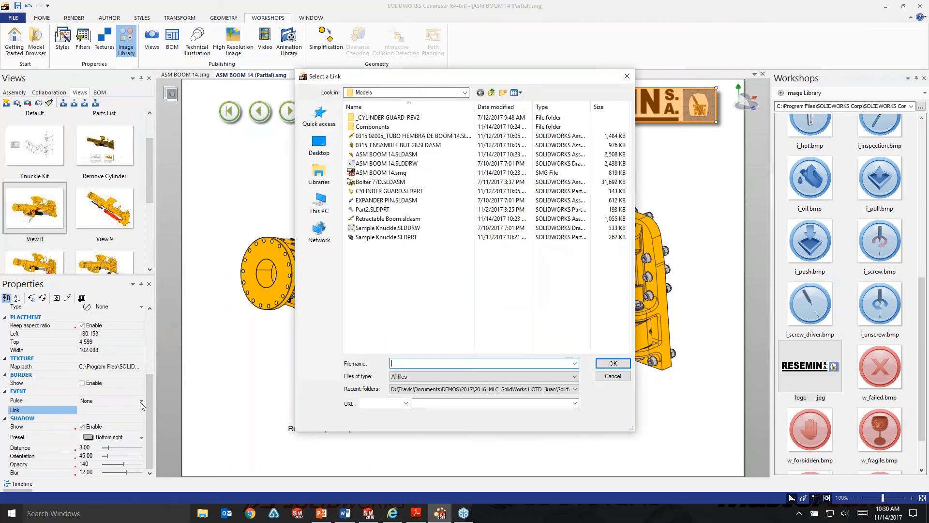
{"action": "left_click", "coordinate": [405, 403]}
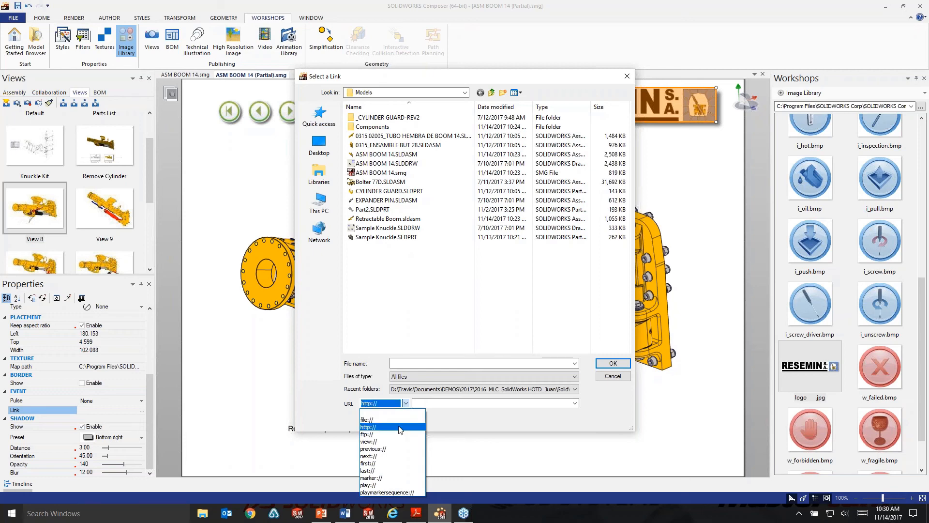
{"action": "left_click", "coordinate": [368, 427]}
{"action": "left_click", "coordinate": [420, 403]}
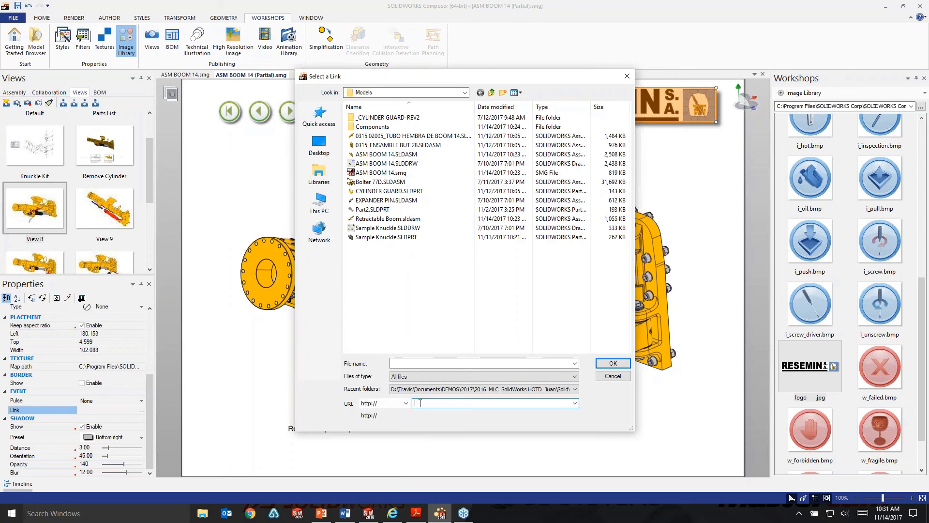
{"action": "type", "text": "www.resemin.com"}
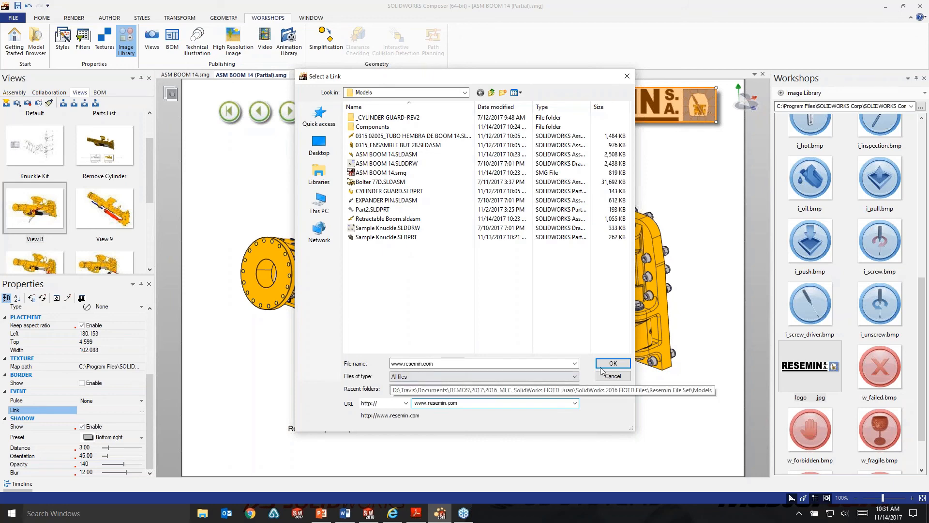
{"action": "left_click", "coordinate": [613, 364]}
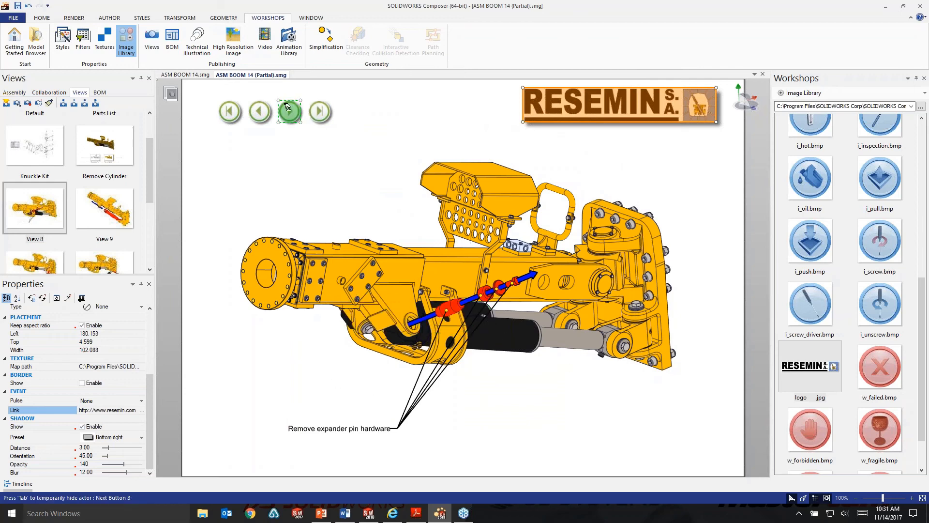
Step: Update View 8 through View 12 with only the selected actors: the four navigation buttons and the linked Resemin logo
{"action": "left_click", "coordinate": [259, 111]}
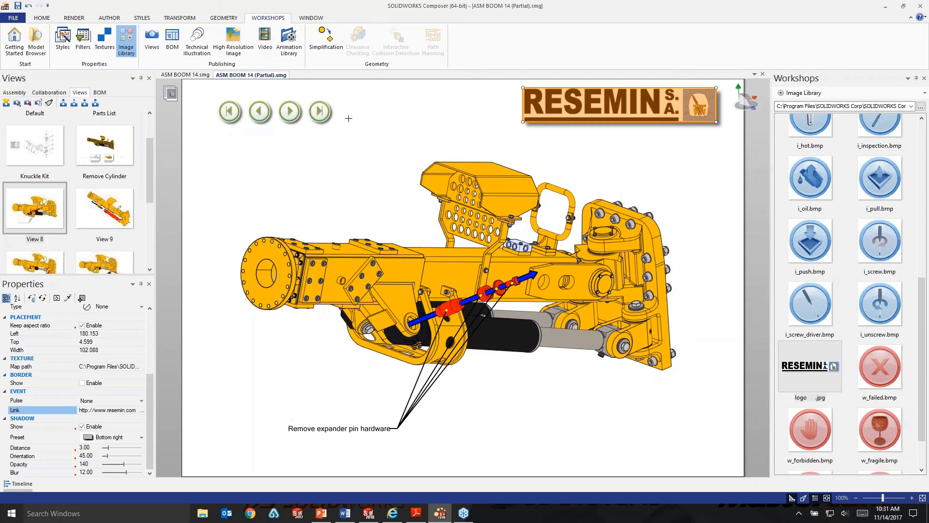
{"action": "left_click", "coordinate": [319, 111]}
{"action": "left_click", "coordinate": [289, 111], "text": "ctrl"}
{"action": "left_click", "coordinate": [259, 111], "text": "ctrl"}
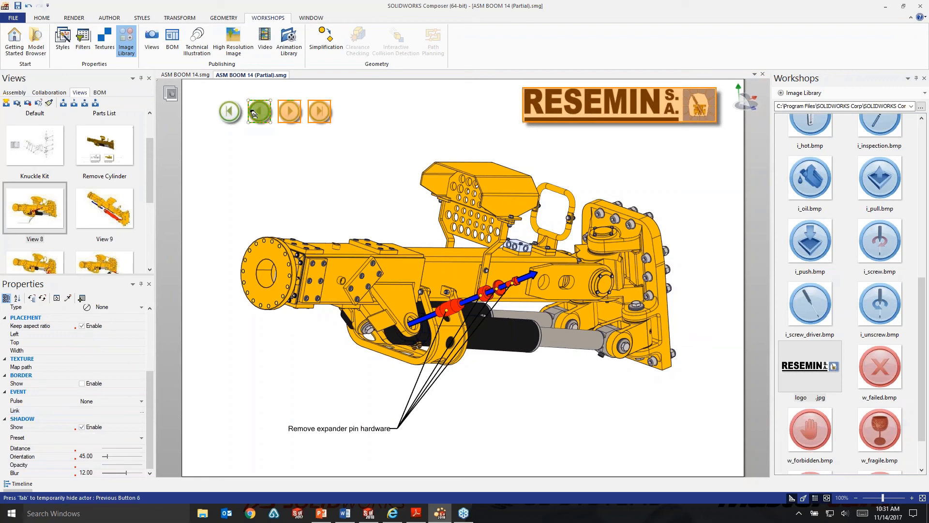
{"action": "left_click", "coordinate": [229, 111], "text": "ctrl"}
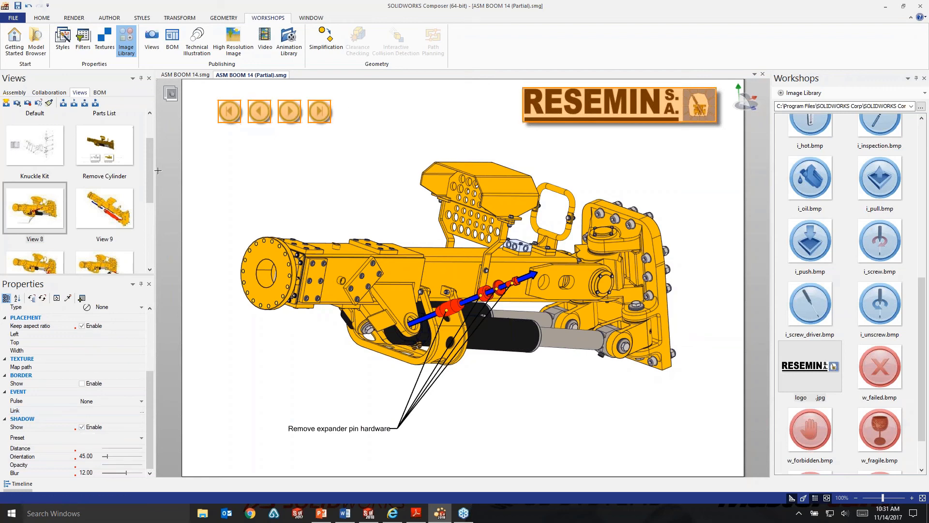
{"action": "left_click_drag", "start_coordinate": [150, 173], "coordinate": [148, 182]}
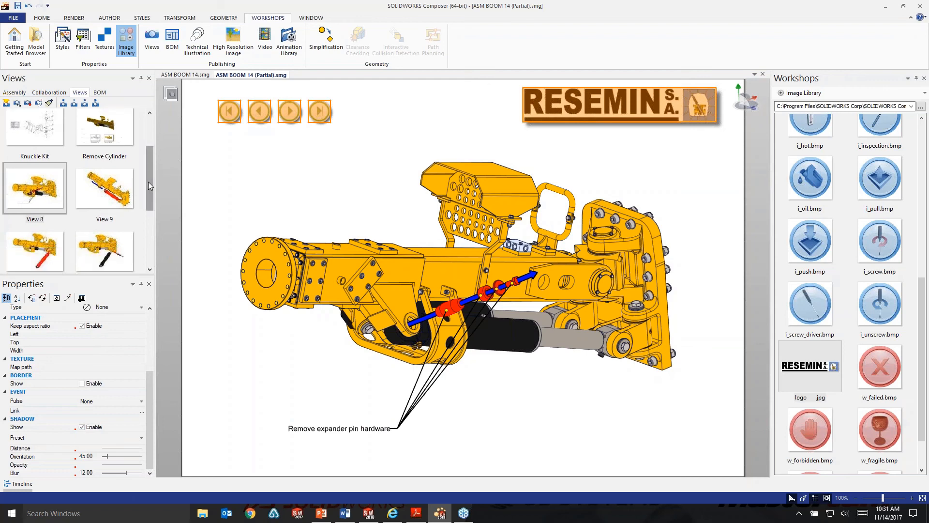
{"action": "left_click", "coordinate": [128, 191], "text": "ctrl"}
{"action": "left_click", "coordinate": [115, 247], "text": "ctrl"}
{"action": "left_click", "coordinate": [43, 248], "text": "ctrl"}
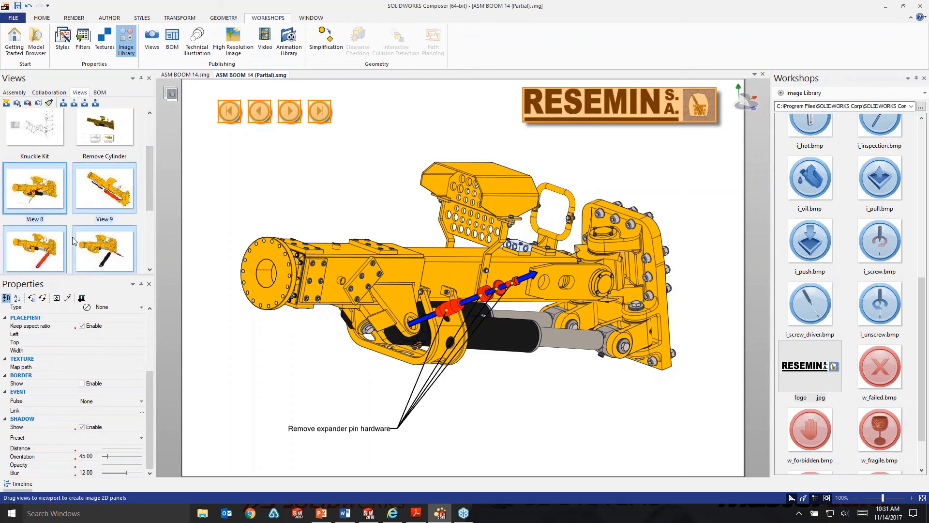
{"action": "left_click_drag", "start_coordinate": [150, 199], "coordinate": [150, 234]}
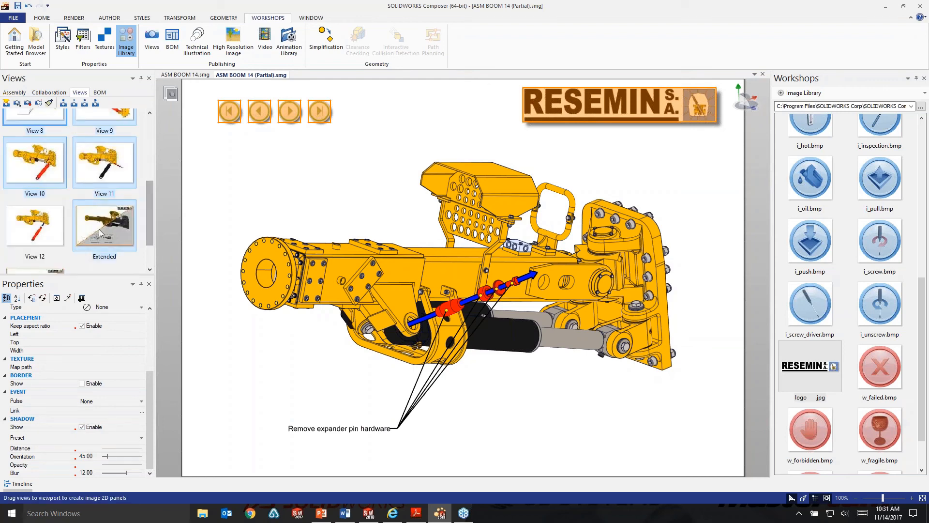
{"action": "mouse_move", "coordinate": [147, 193]}
{"action": "left_mouse_down"}
{"action": "mouse_move", "coordinate": [155, 163]}
{"action": "mouse_move", "coordinate": [152, 184]}
{"action": "left_mouse_up"}
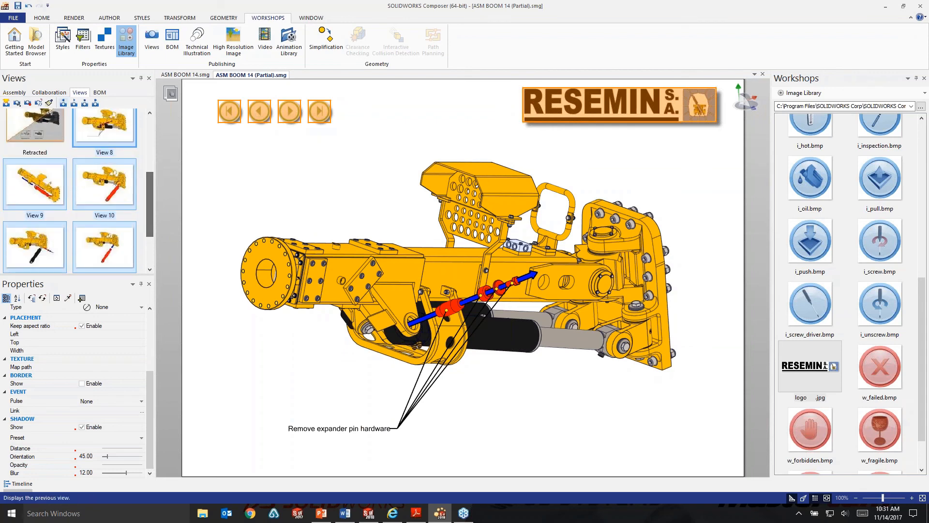
{"action": "left_click", "coordinate": [39, 104]}
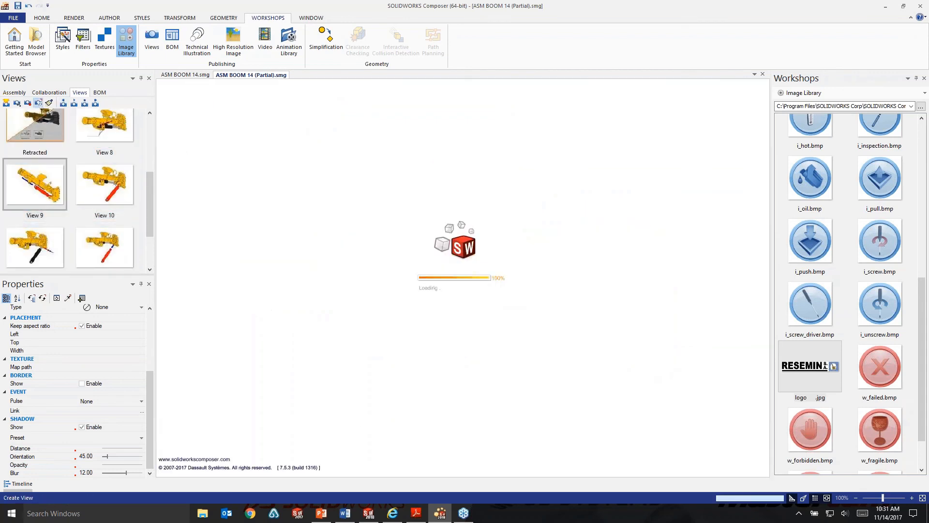
{"action": "left_click", "coordinate": [111, 196]}
{"action": "left_click", "coordinate": [419, 276]}
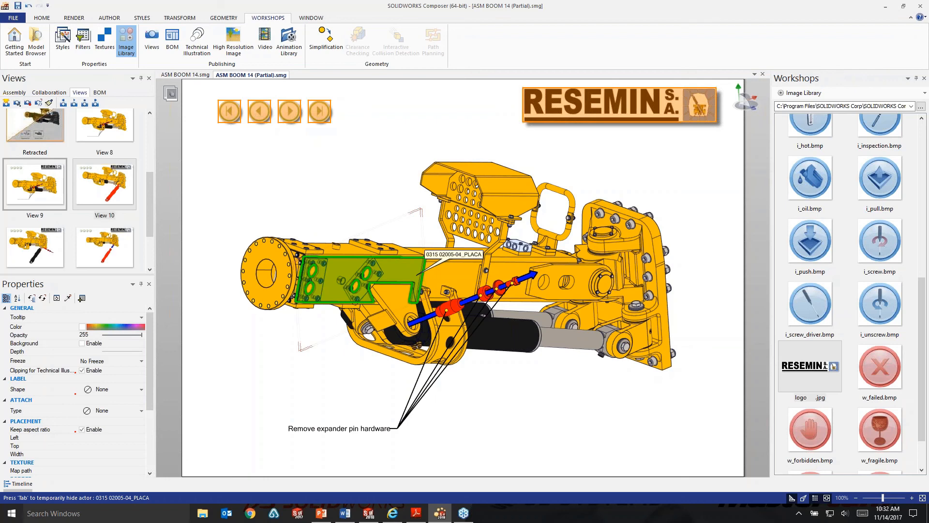
Step: Look over the available publishing formats, and switch to the PowerPoint slide show to reveal the Interactivity slide's summary points
{"action": "left_click", "coordinate": [13, 18]}
{"action": "mouse_move", "coordinate": [44, 184]}
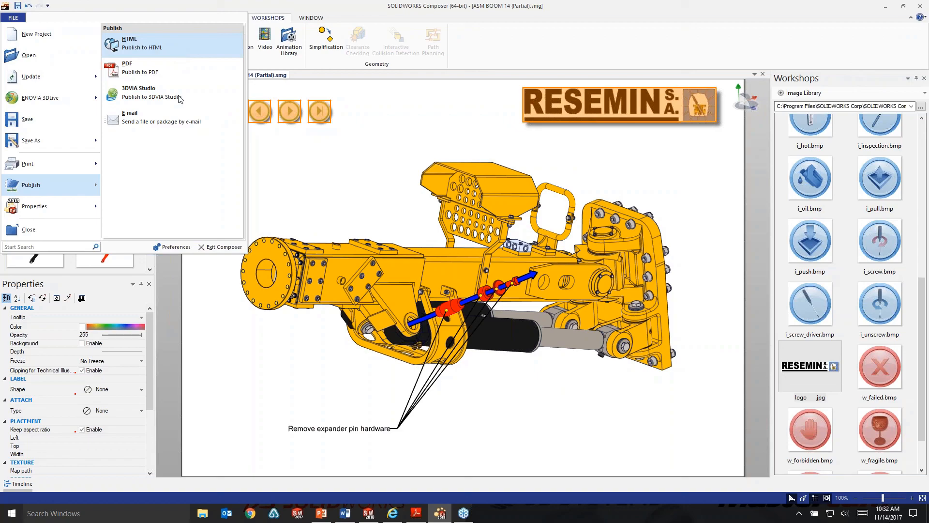
{"action": "left_click", "coordinate": [321, 513]}
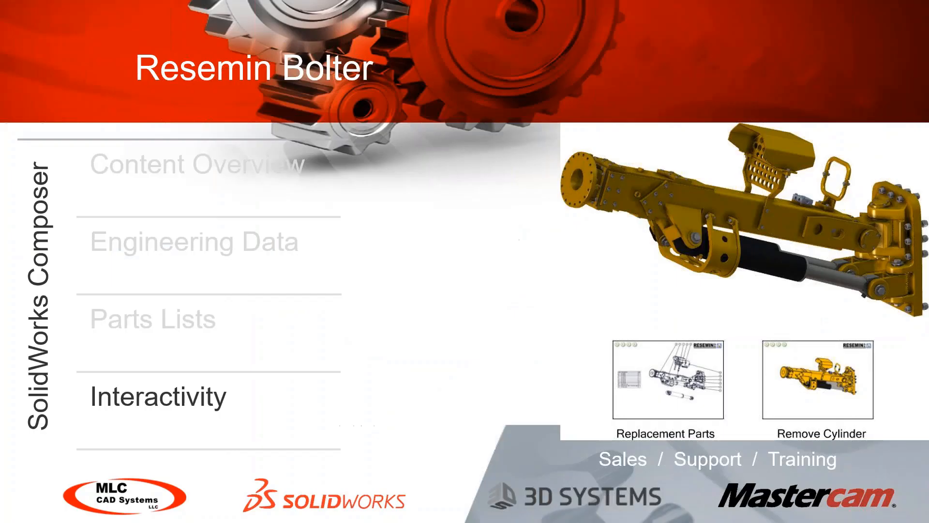
{"action": "key", "text": "Right"}
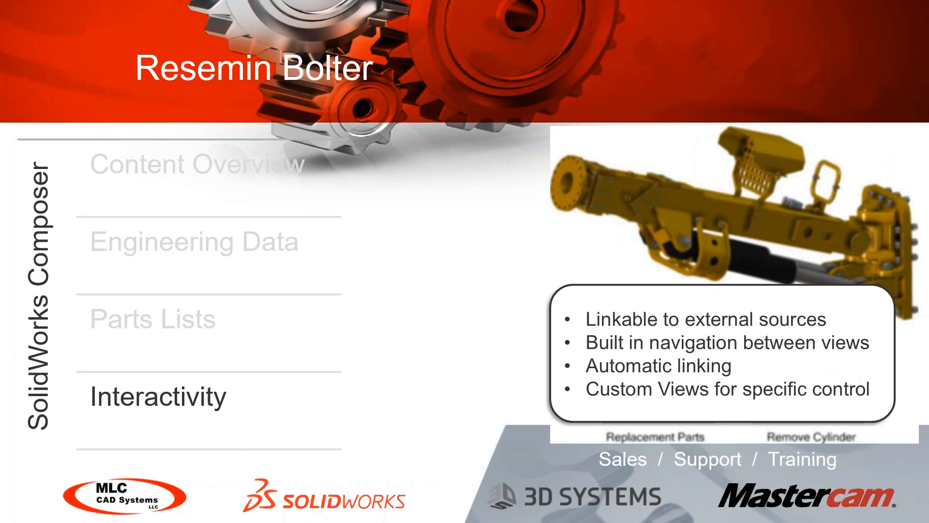
Step: Switch to ASM BOOM 14 (Finished).smg in Composer Player and follow its links to the Parts List and Knuckle Kit views
{"action": "key", "text": "alt+Tab"}
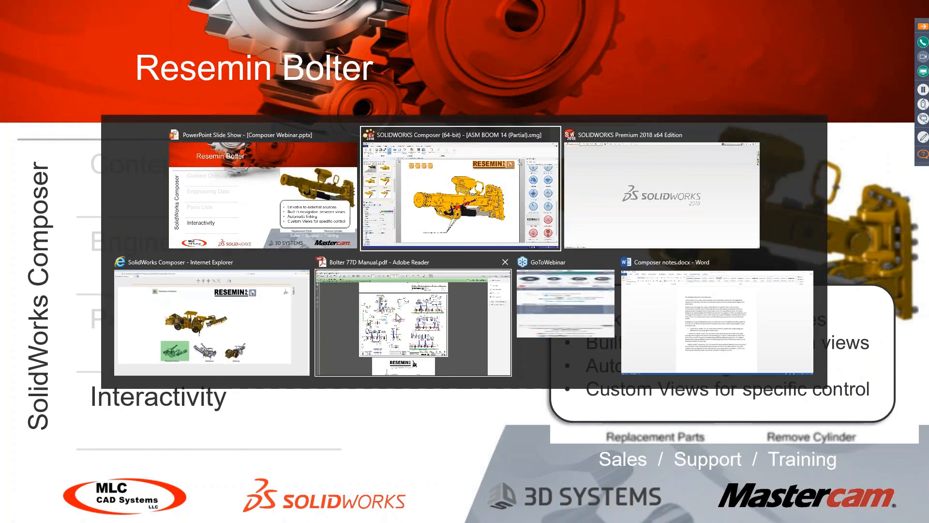
{"action": "left_click", "coordinate": [617, 204]}
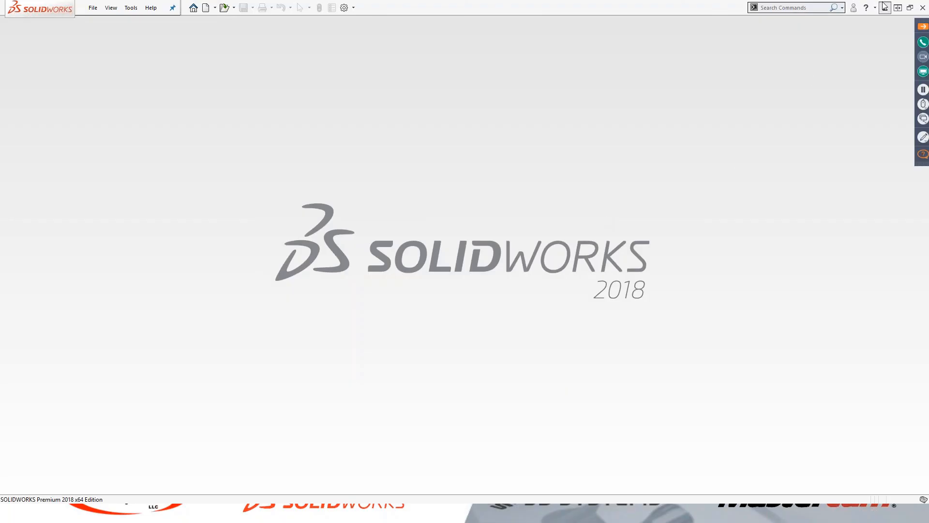
{"action": "left_click", "coordinate": [884, 8]}
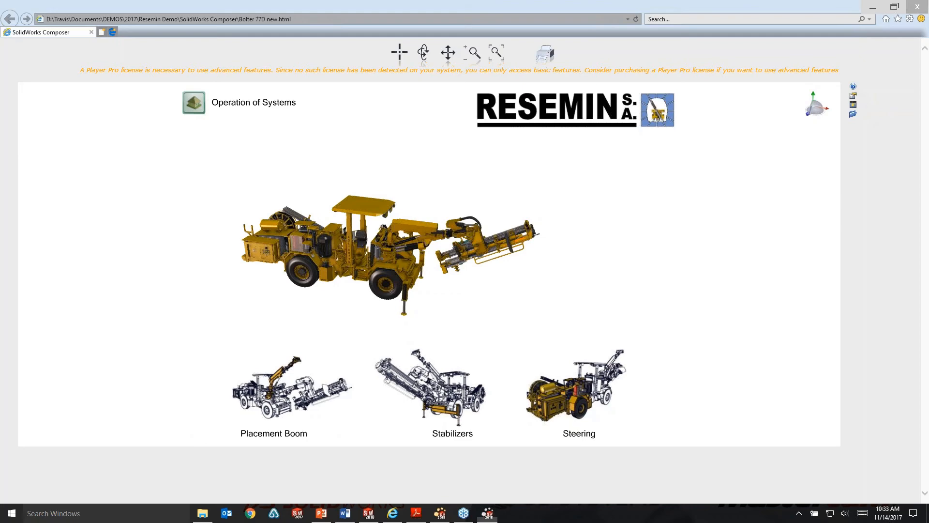
{"action": "left_click_drag", "start_coordinate": [928, 15], "coordinate": [367, 2]}
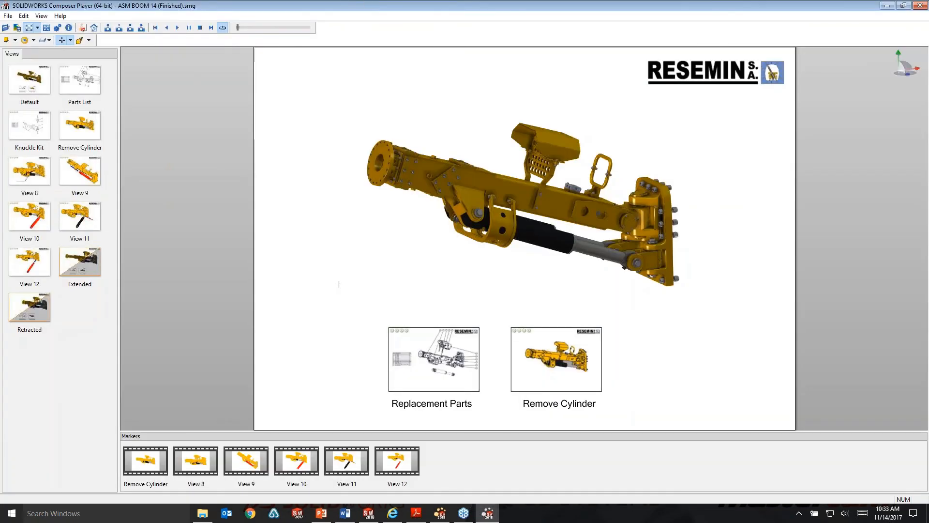
{"action": "left_click", "coordinate": [438, 379]}
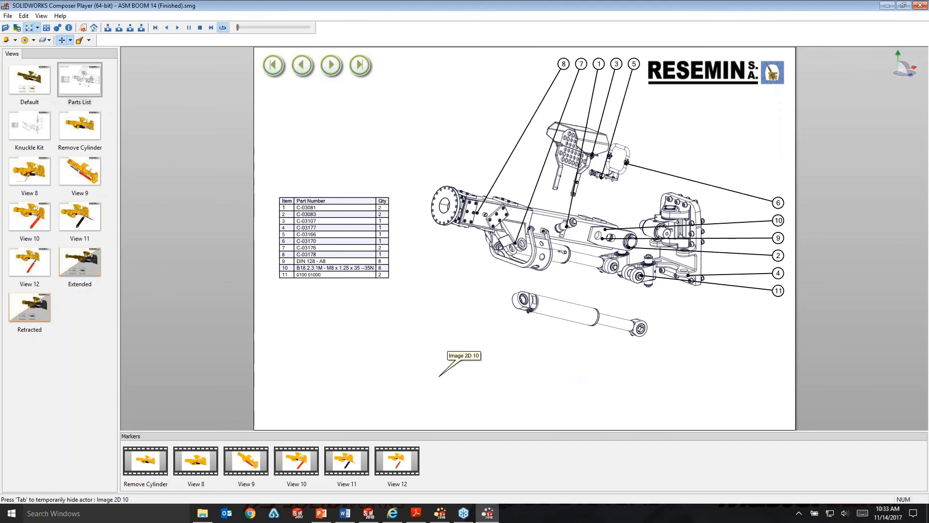
{"action": "left_click", "coordinate": [649, 273]}
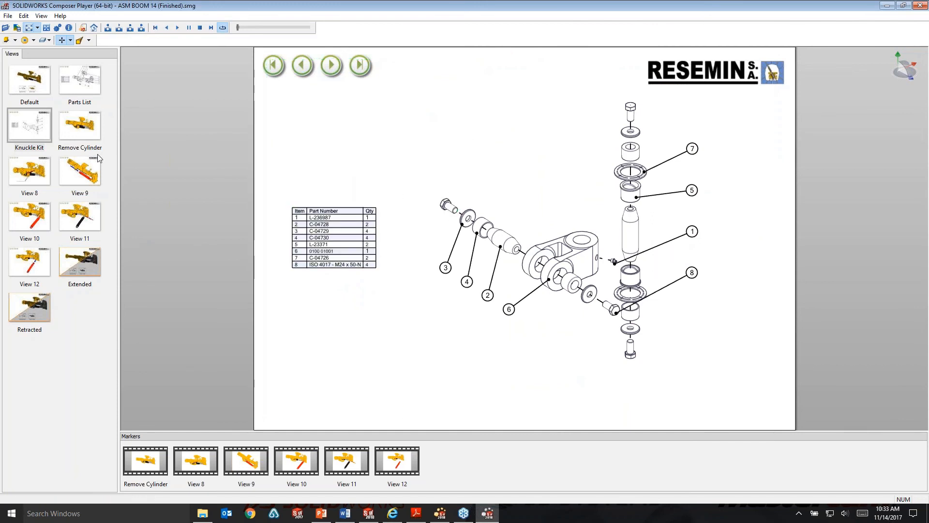
Step: Display the Remove Cylinder view and advance to View 9 with the page's navigation buttons, ending back at the PowerPoint slide show
{"action": "left_click", "coordinate": [81, 127]}
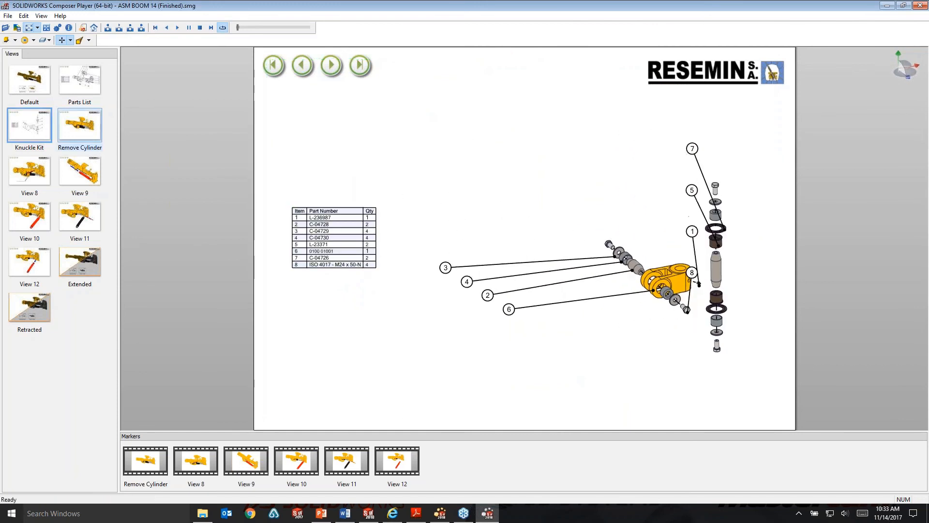
{"action": "left_click", "coordinate": [332, 65]}
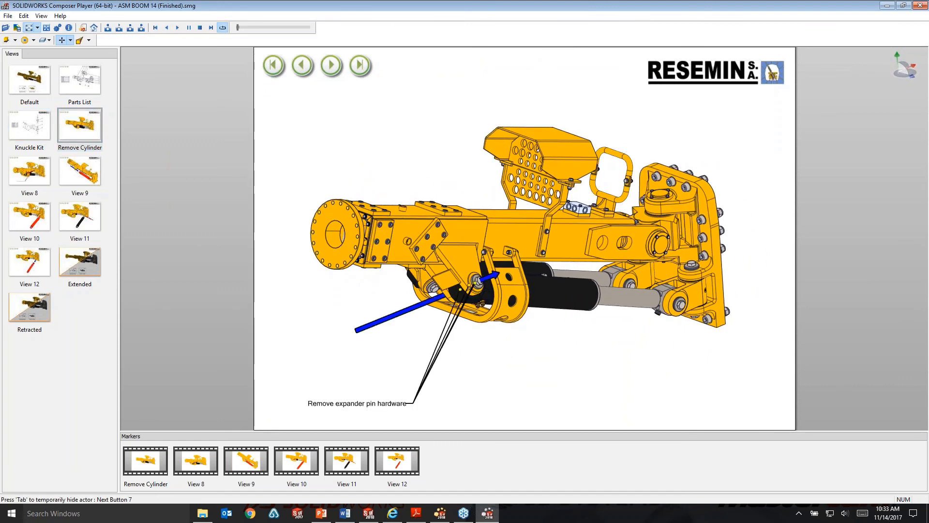
{"action": "left_click", "coordinate": [332, 65]}
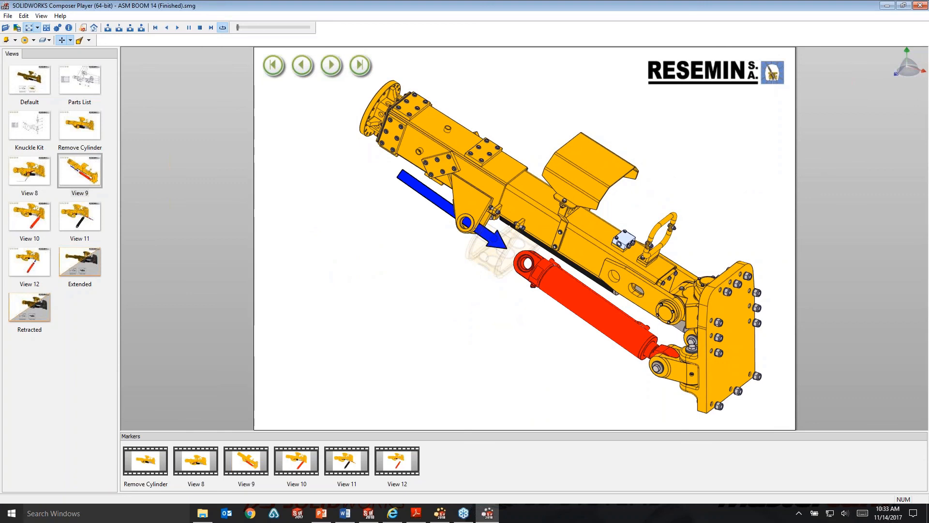
{"action": "left_click", "coordinate": [321, 514]}
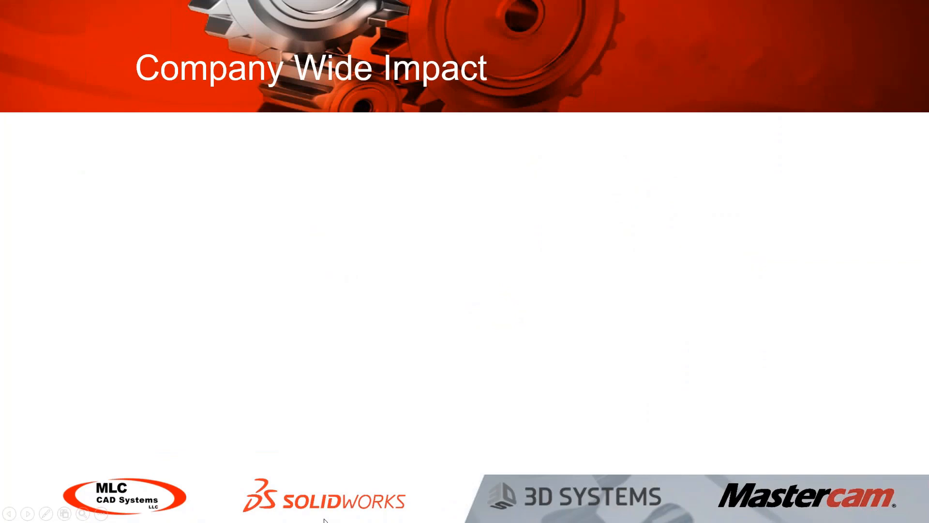